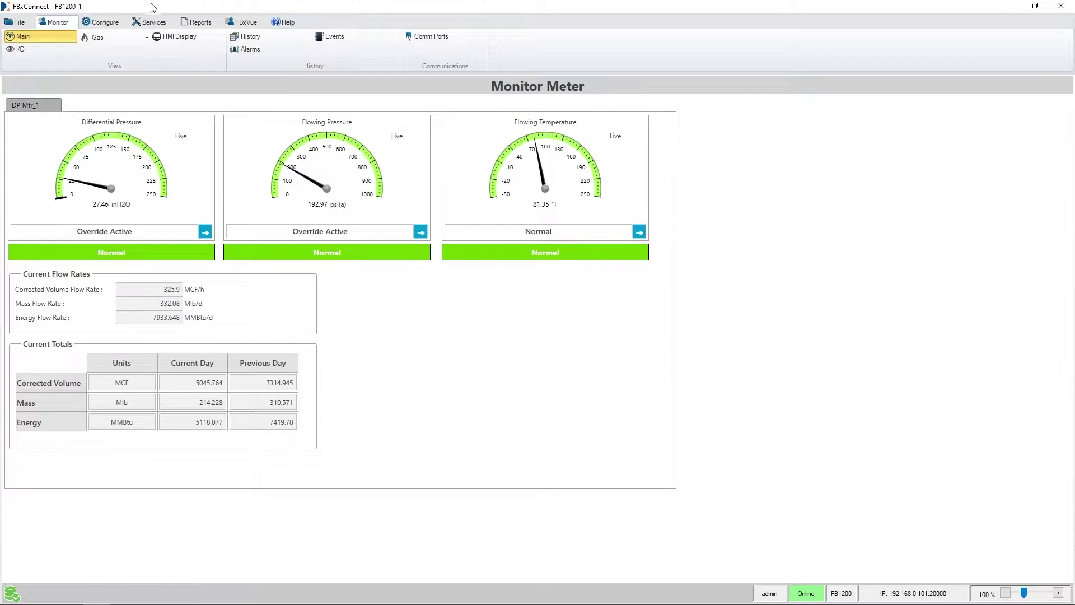
- Start a new blank FBxVue display and place two gauges side by side
{"action": "left_click", "coordinate": [242, 22]}
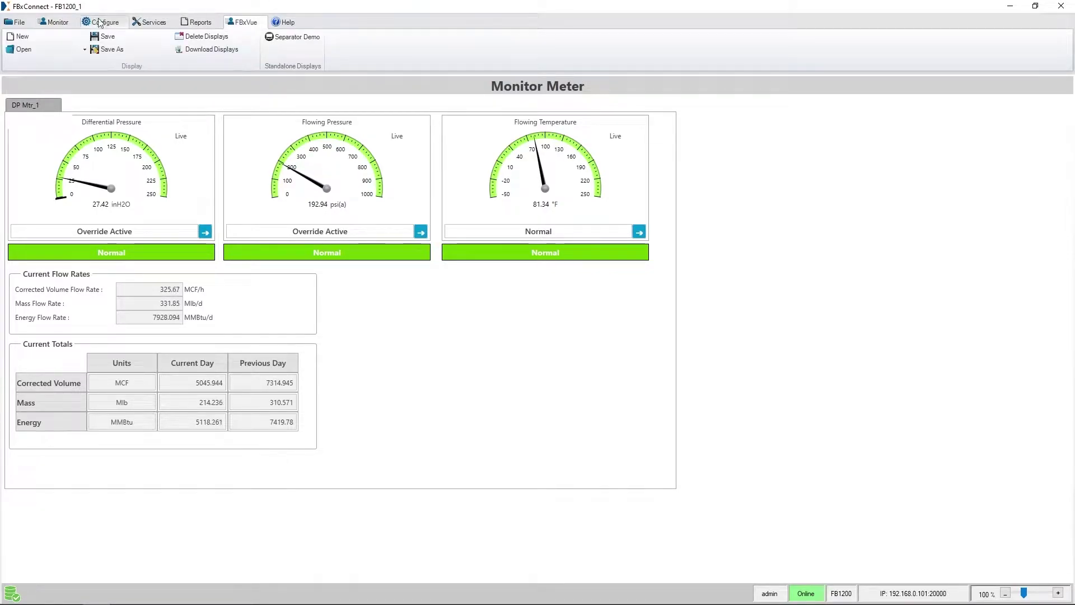
{"action": "left_click", "coordinate": [61, 36]}
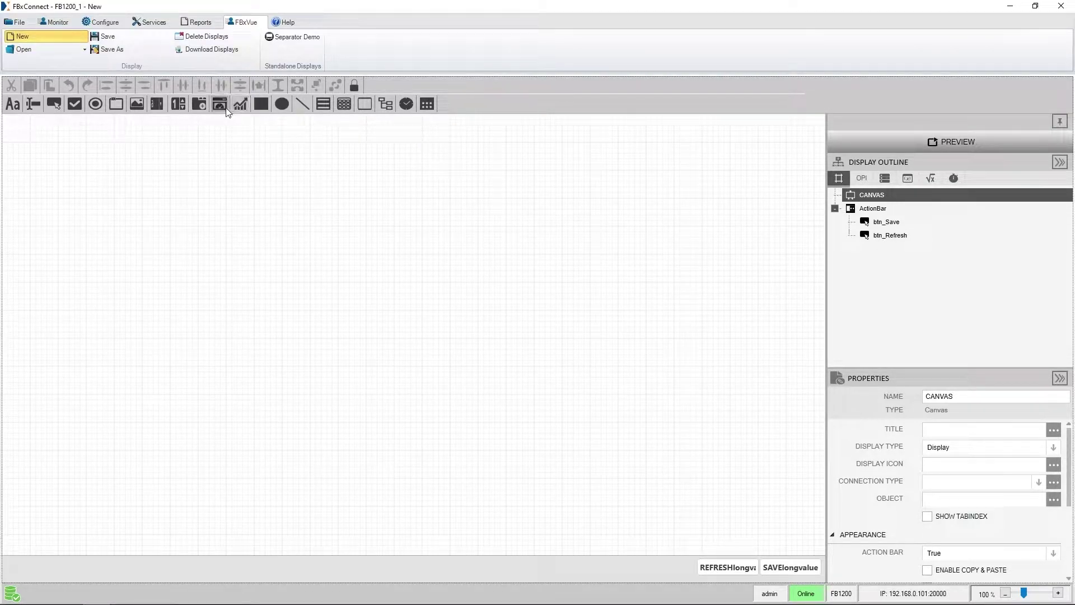
{"action": "left_click_drag", "start_coordinate": [227, 112], "coordinate": [194, 167]}
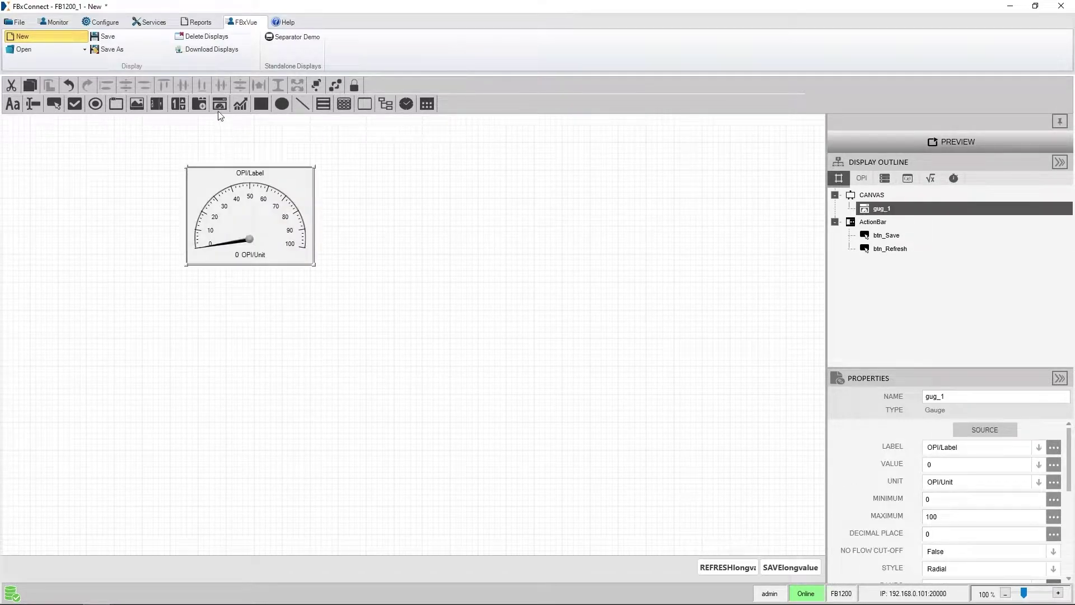
{"action": "left_click_drag", "start_coordinate": [220, 106], "coordinate": [354, 186]}
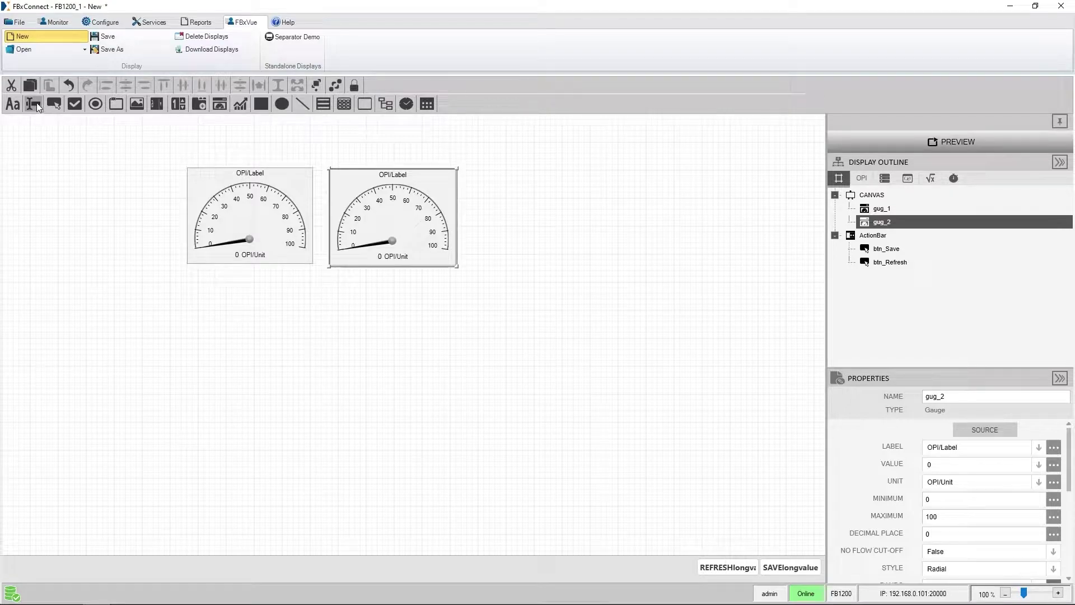
- Add three stacked text boxes and an image box below the gauges
{"action": "left_click_drag", "start_coordinate": [36, 103], "coordinate": [265, 293]}
{"action": "left_click_drag", "start_coordinate": [36, 107], "coordinate": [292, 329]}
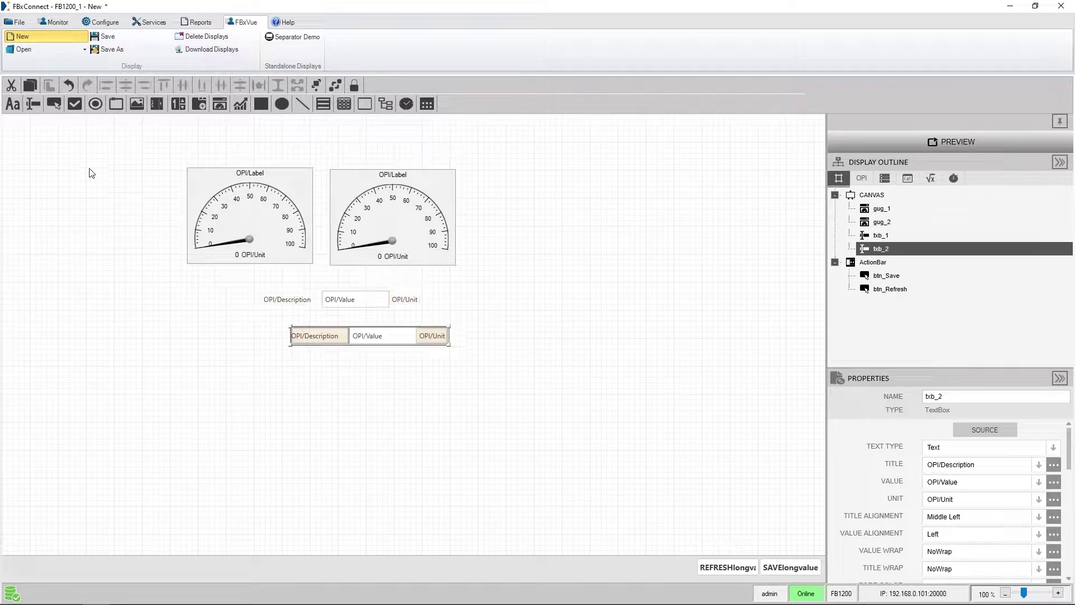
{"action": "left_click_drag", "start_coordinate": [31, 102], "coordinate": [303, 363]}
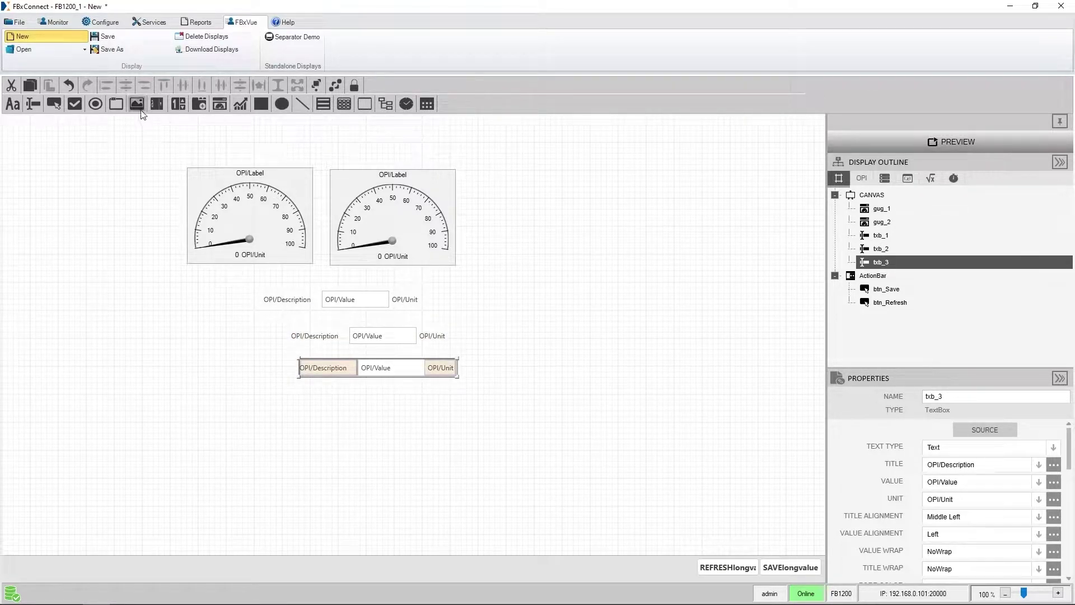
{"action": "left_click_drag", "start_coordinate": [136, 104], "coordinate": [268, 416]}
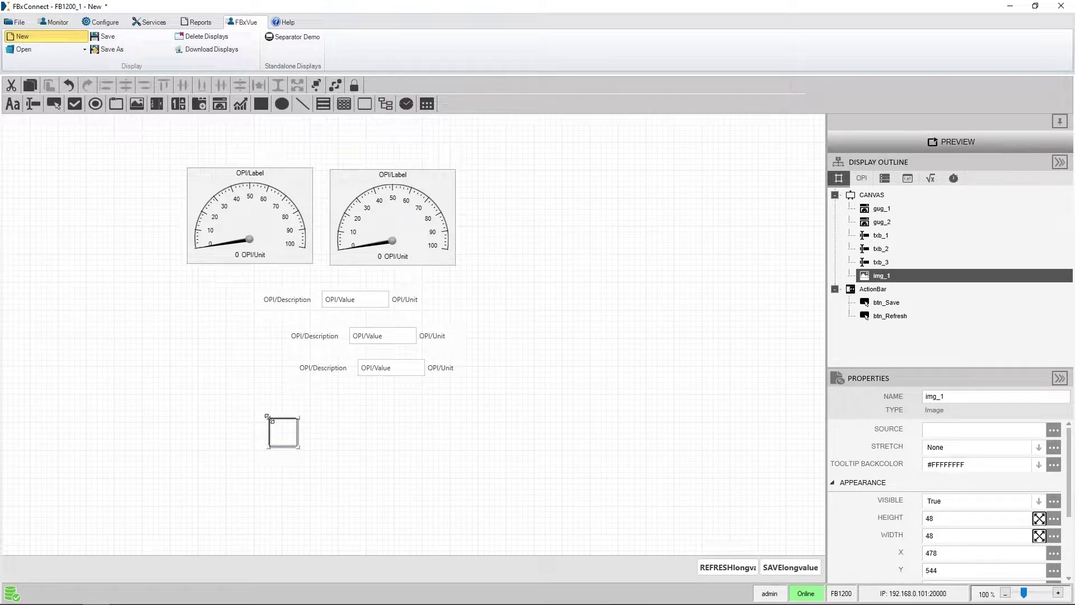
- Bind the first gauge to DP Mtr_1's Corrected Volume Flow Rate
{"action": "left_click", "coordinate": [524, 318]}
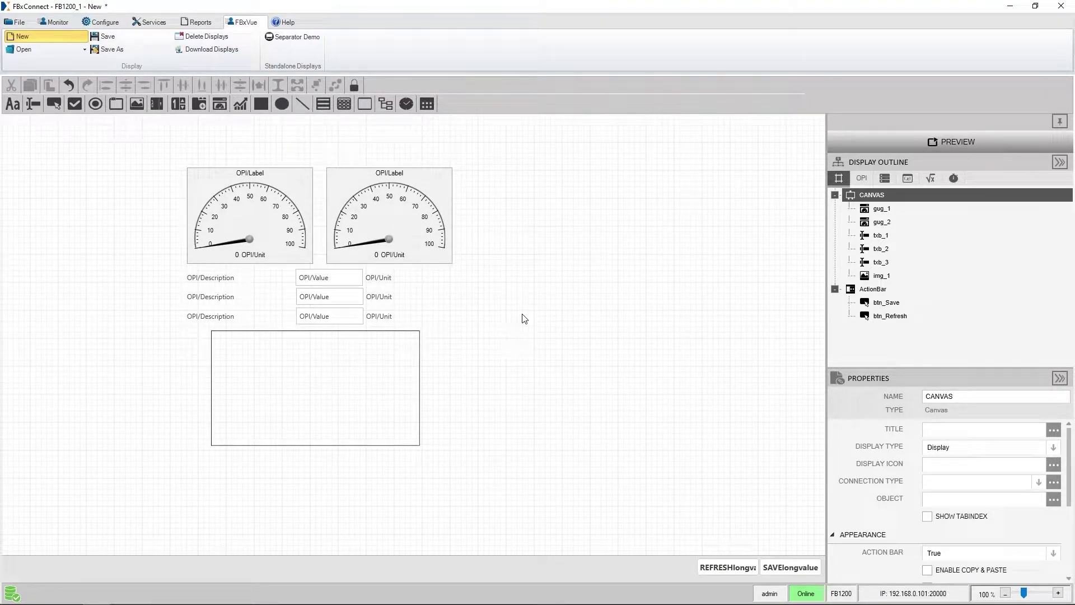
{"action": "left_click", "coordinate": [250, 241]}
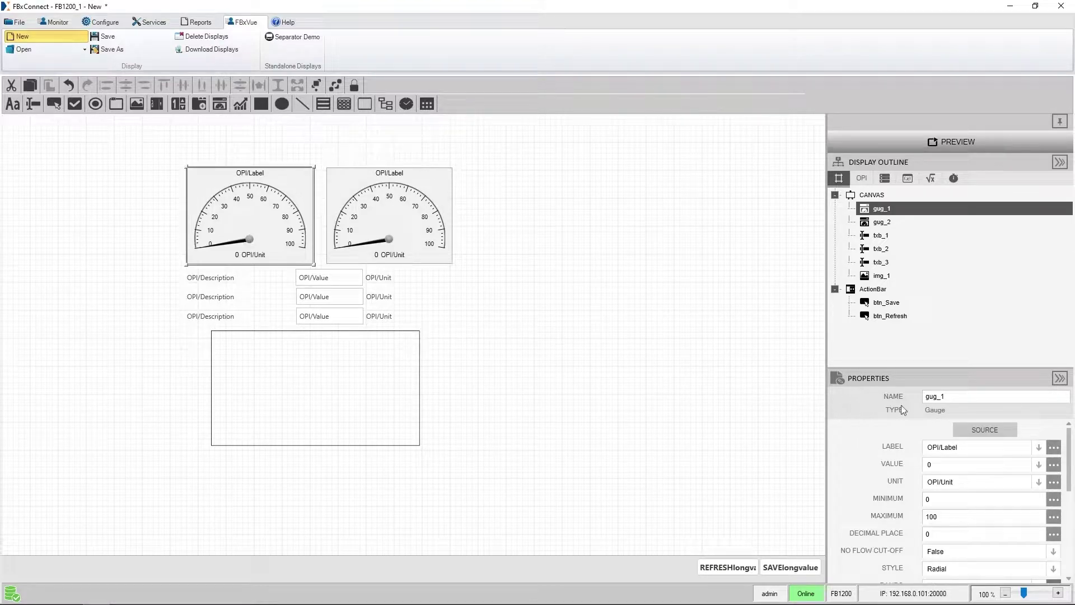
{"action": "left_click", "coordinate": [973, 427]}
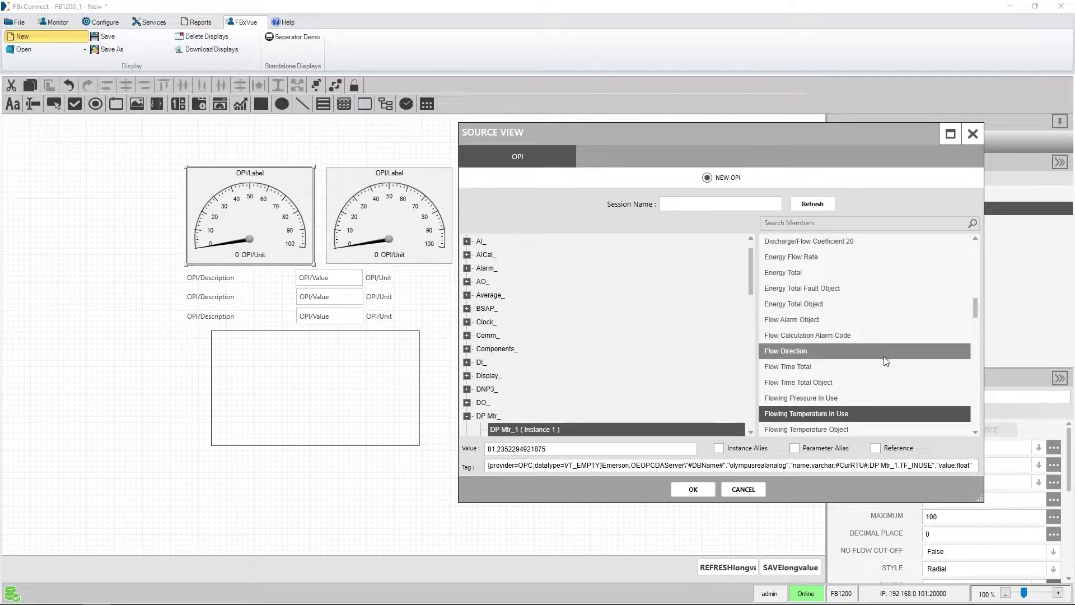
{"action": "scroll", "coordinate": [886, 360], "scroll_direction": "up", "scroll_amount": 4}
{"action": "scroll", "coordinate": [885, 360], "scroll_direction": "up", "scroll_amount": 8}
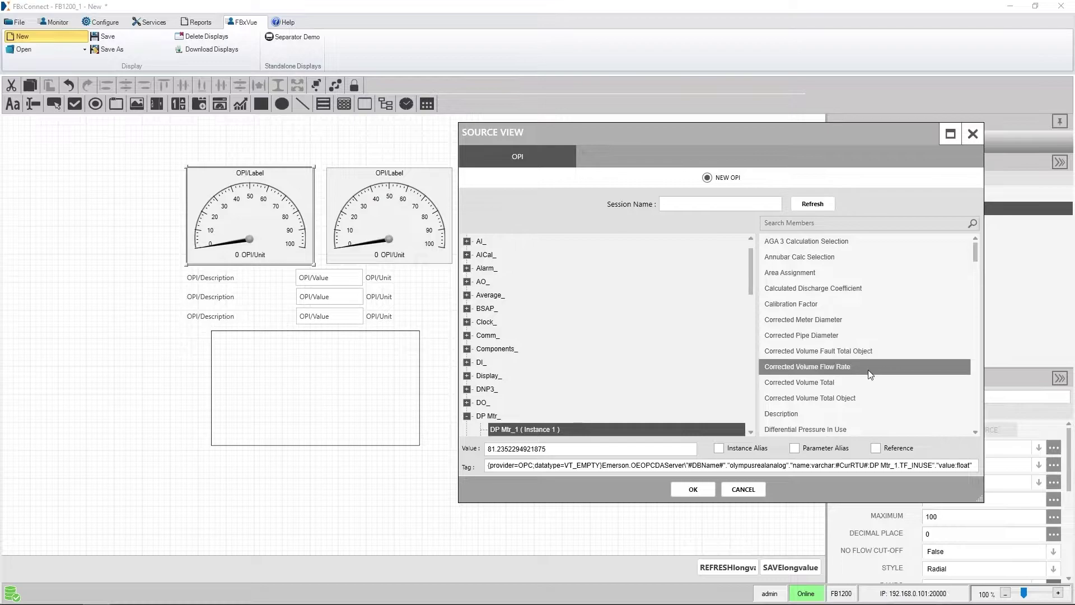
{"action": "left_click", "coordinate": [868, 367]}
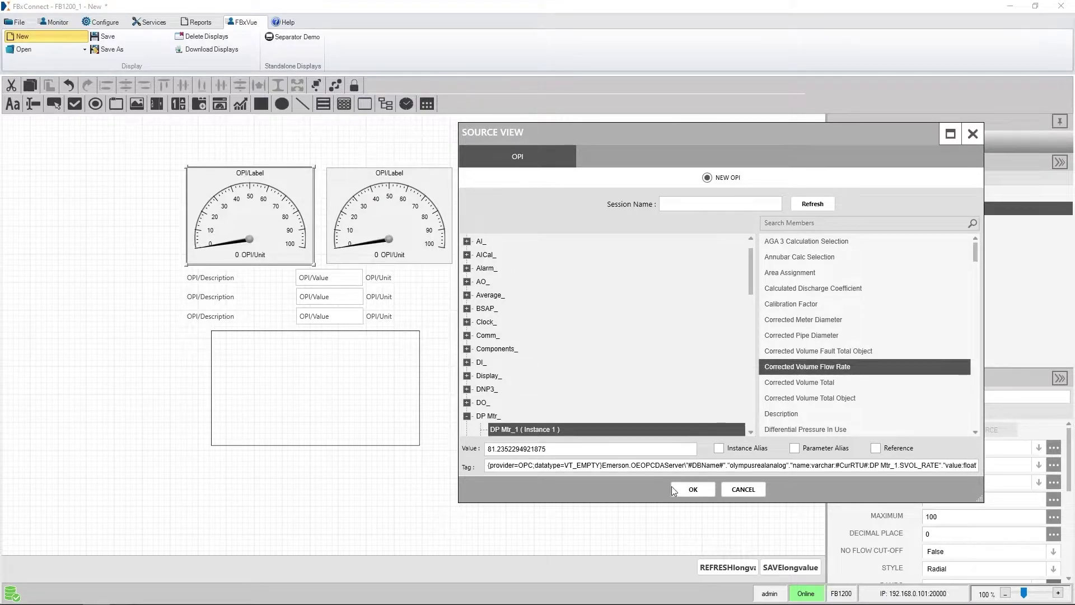
{"action": "left_click", "coordinate": [687, 490]}
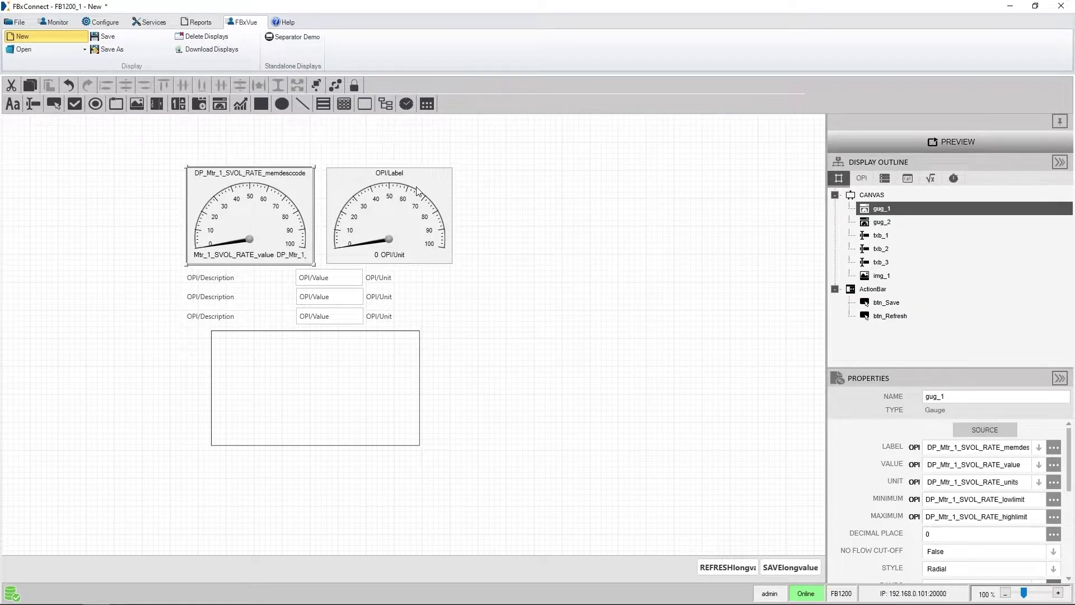
- Bind the second gauge to DP Mtr_1's Energy Flow Rate
{"action": "left_click", "coordinate": [417, 191]}
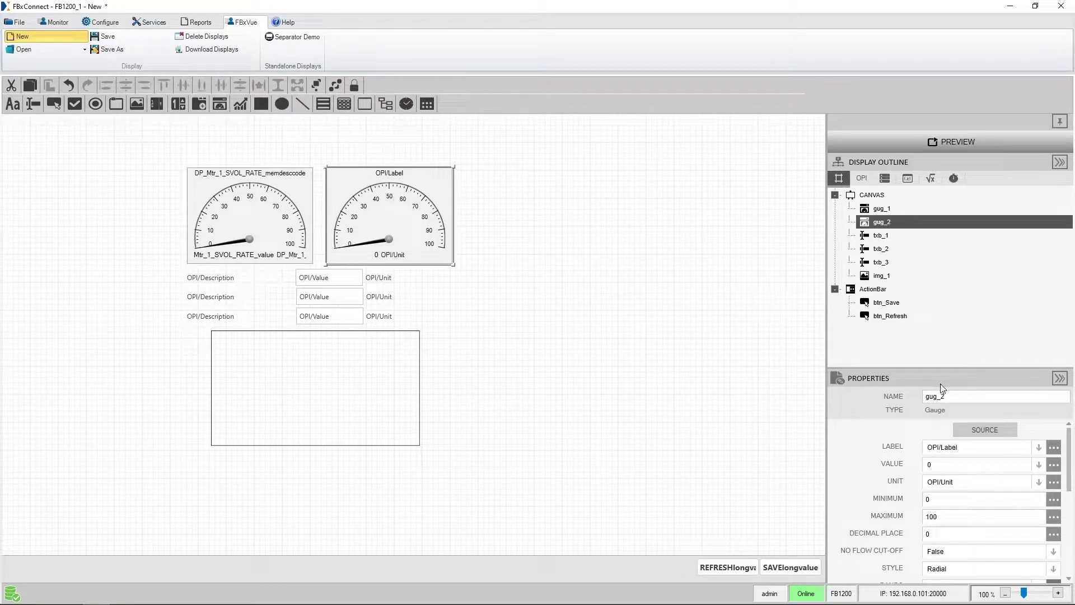
{"action": "left_click", "coordinate": [984, 429]}
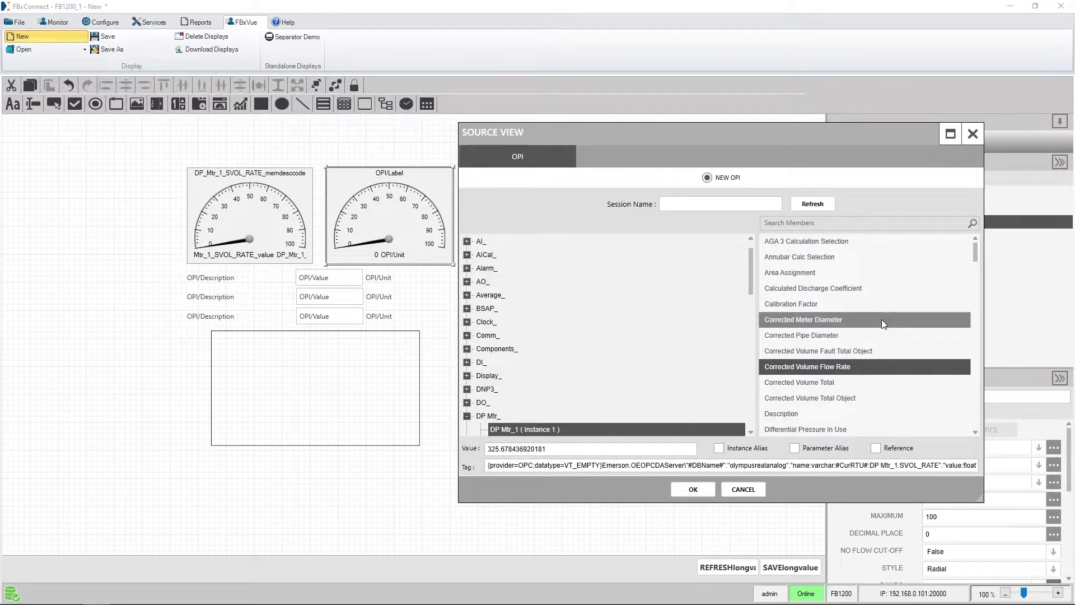
{"action": "scroll", "coordinate": [881, 319], "scroll_direction": "down", "scroll_amount": 4}
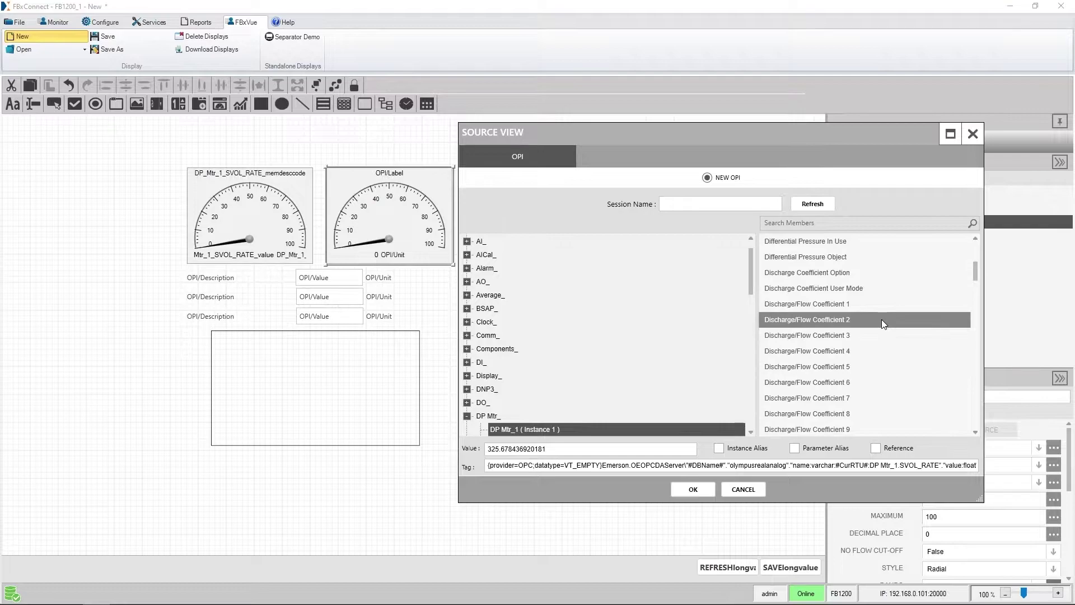
{"action": "scroll", "coordinate": [881, 319], "scroll_direction": "down", "scroll_amount": 8}
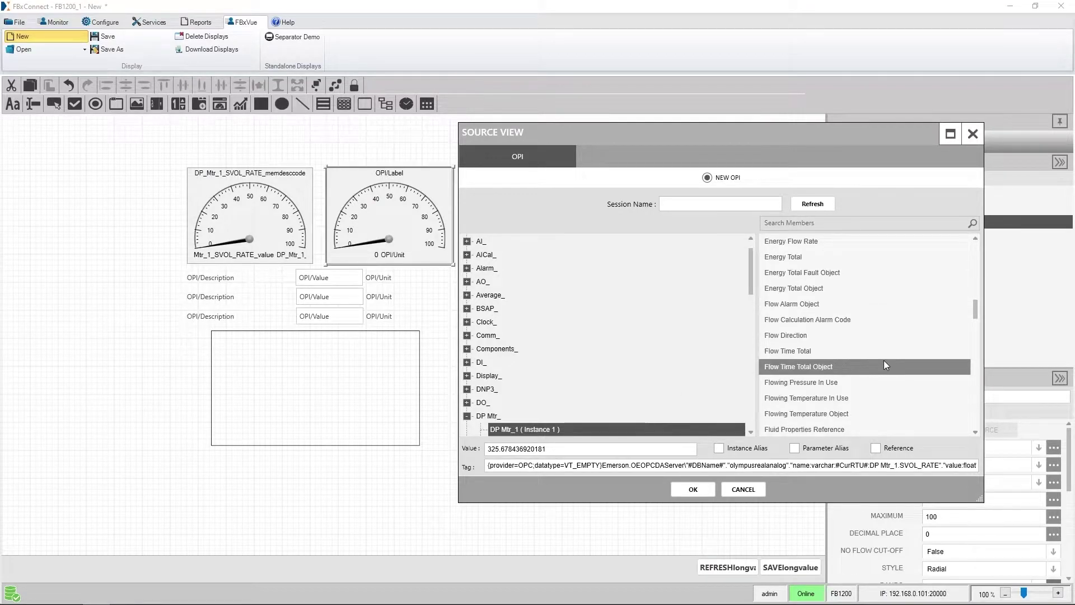
{"action": "left_click", "coordinate": [811, 251]}
{"action": "left_click", "coordinate": [676, 495]}
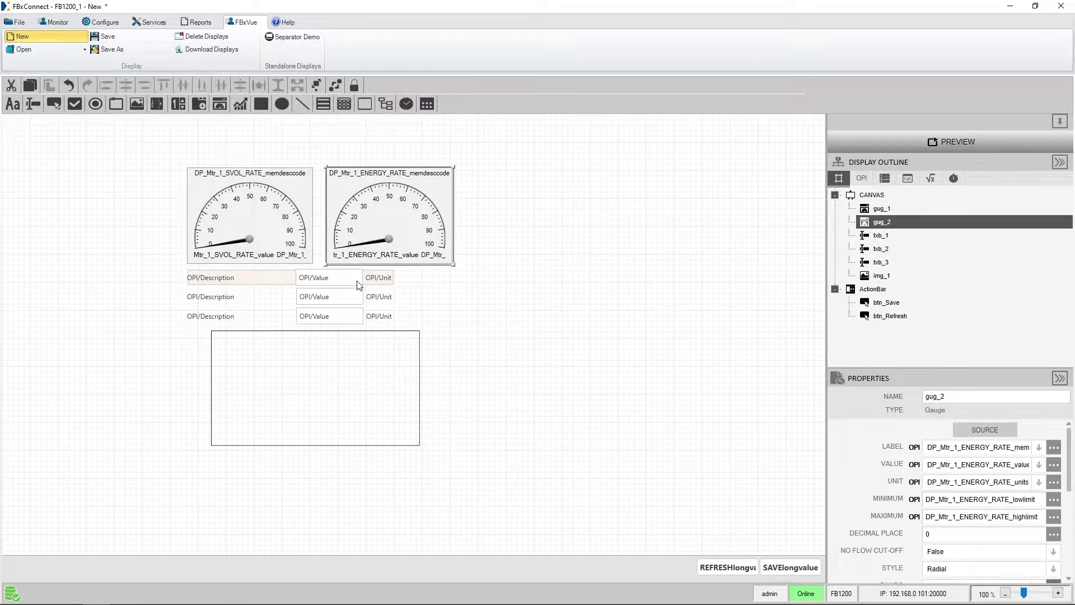
- Bind the first text box to Differential Pressure In Use
{"action": "left_click", "coordinate": [359, 285]}
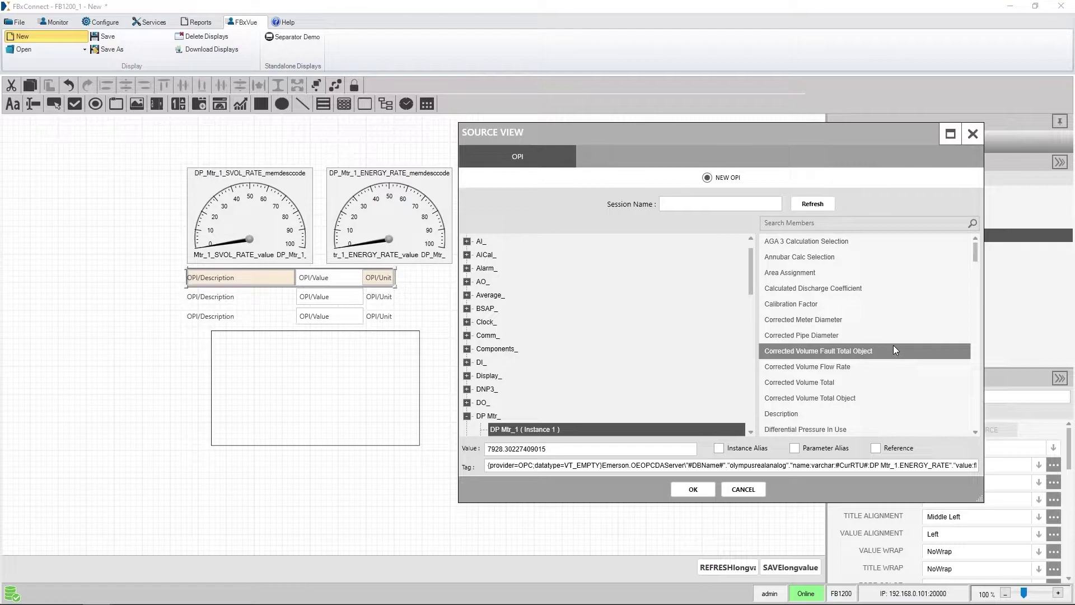
{"action": "left_click", "coordinate": [833, 428]}
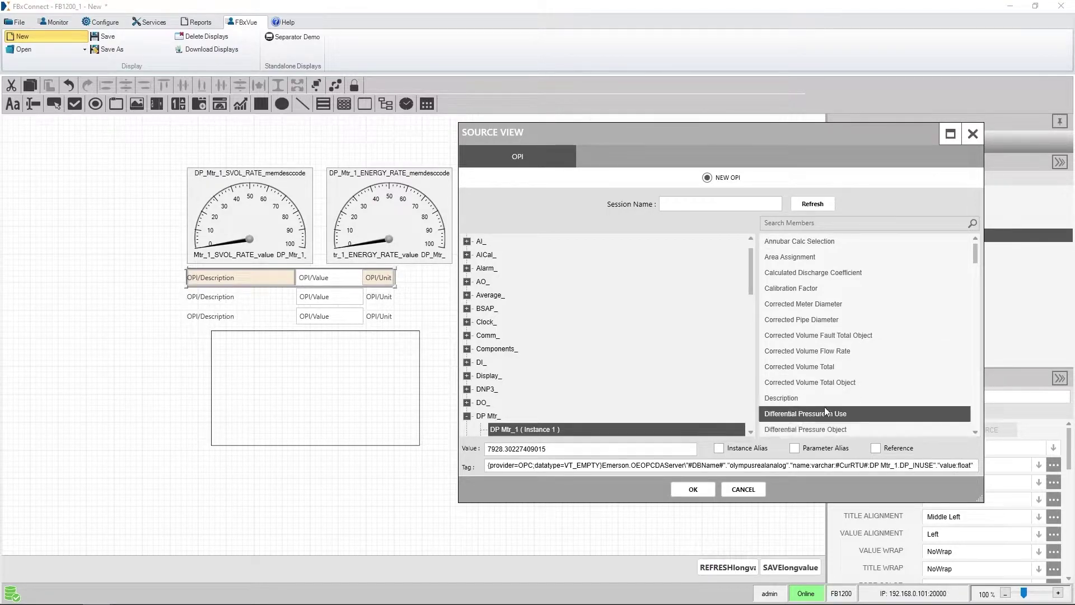
{"action": "left_click", "coordinate": [680, 488]}
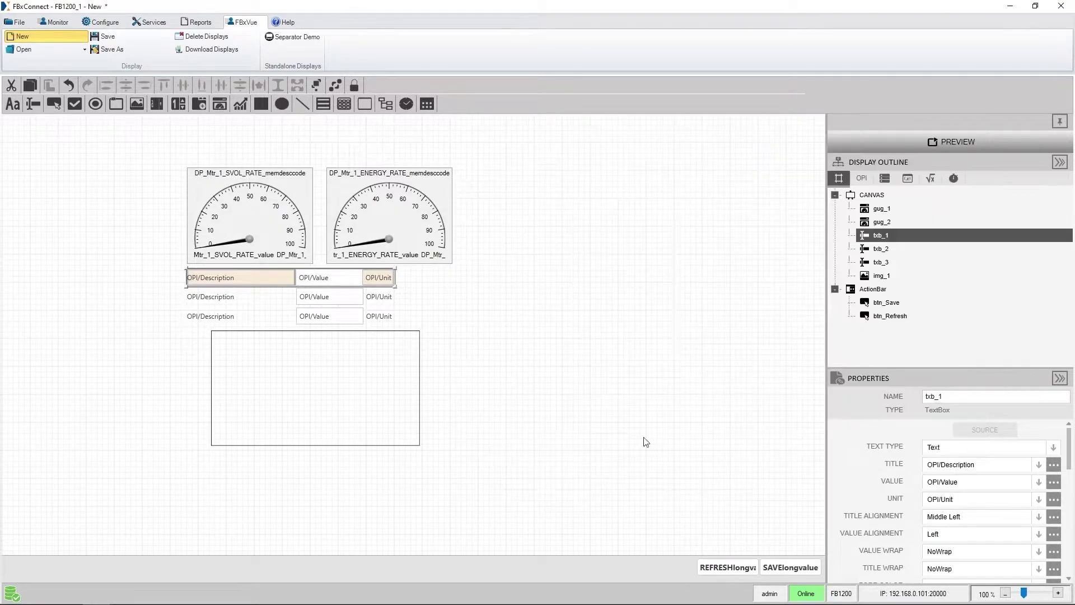
- Bind the second text box to Flowing Pressure In Use
{"action": "left_click", "coordinate": [327, 297]}
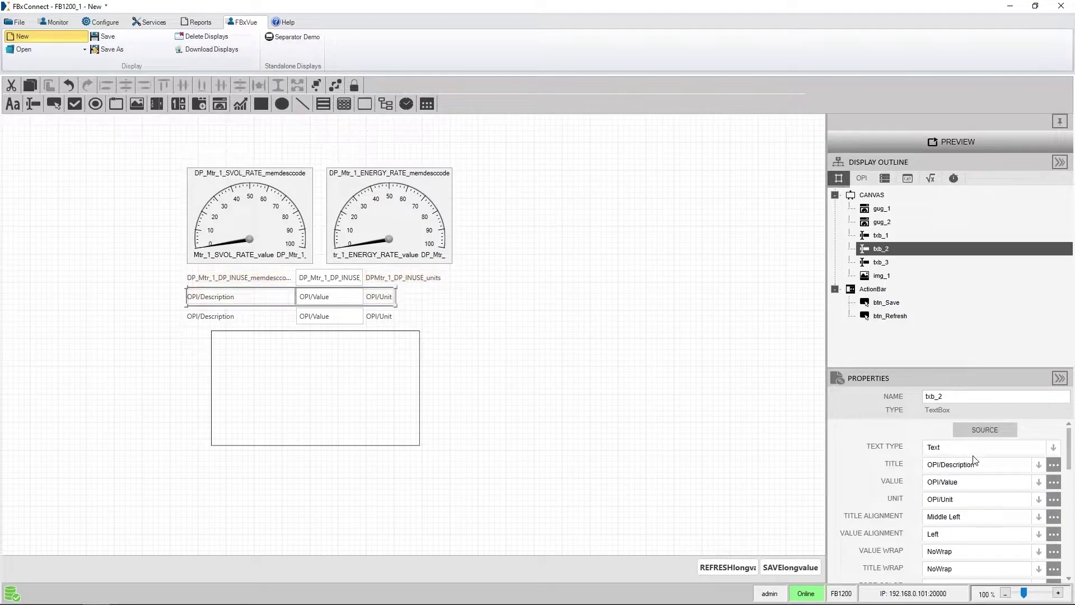
{"action": "left_click", "coordinate": [979, 436]}
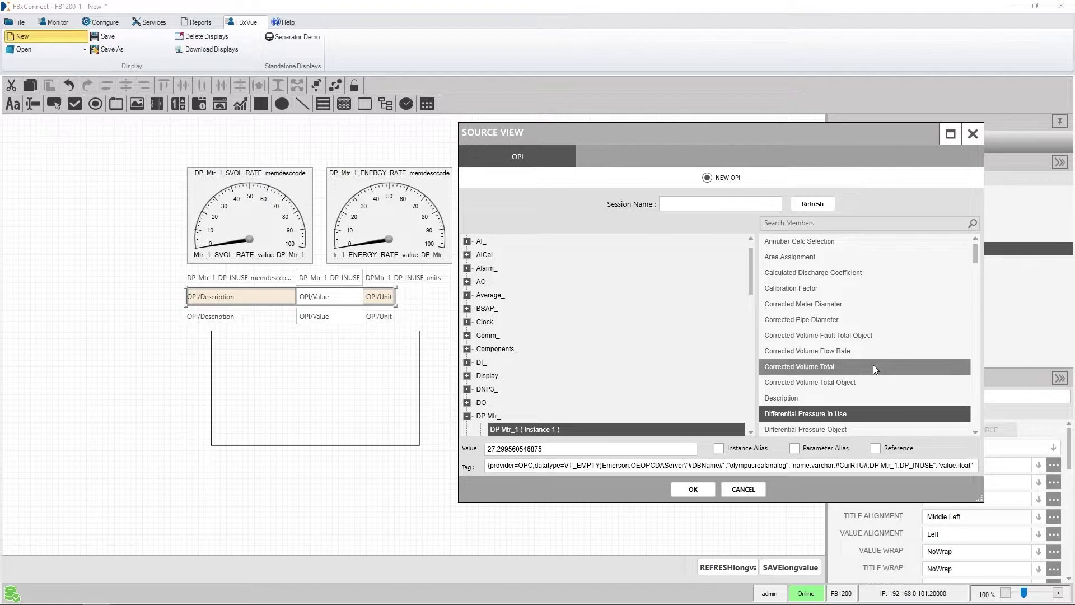
{"action": "scroll", "coordinate": [872, 365], "scroll_direction": "down", "scroll_amount": 4}
{"action": "scroll", "coordinate": [872, 364], "scroll_direction": "down", "scroll_amount": 8}
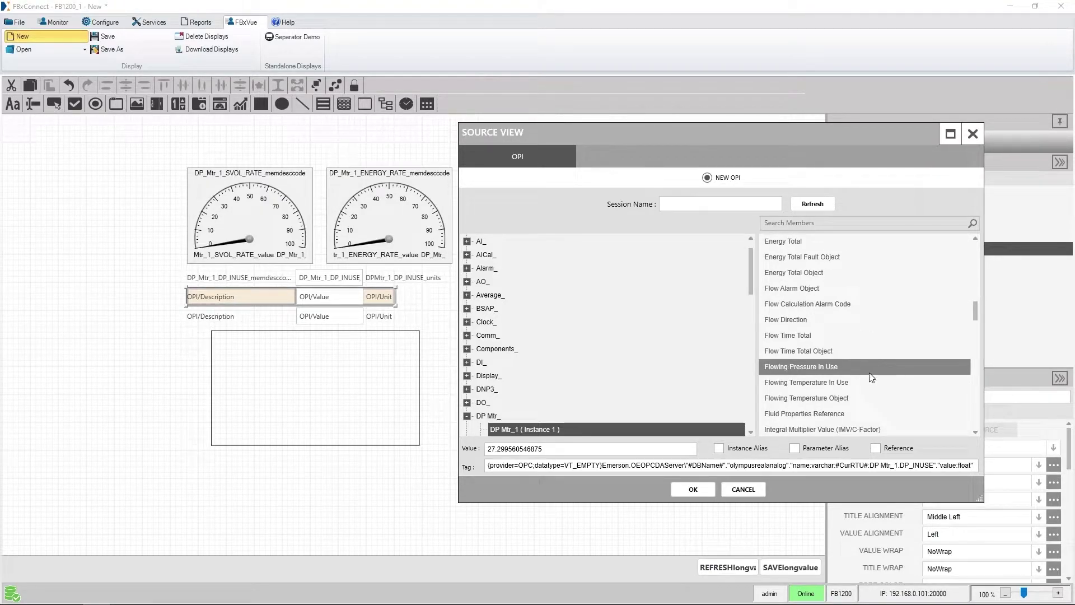
{"action": "left_click", "coordinate": [872, 364]}
{"action": "left_click", "coordinate": [693, 488]}
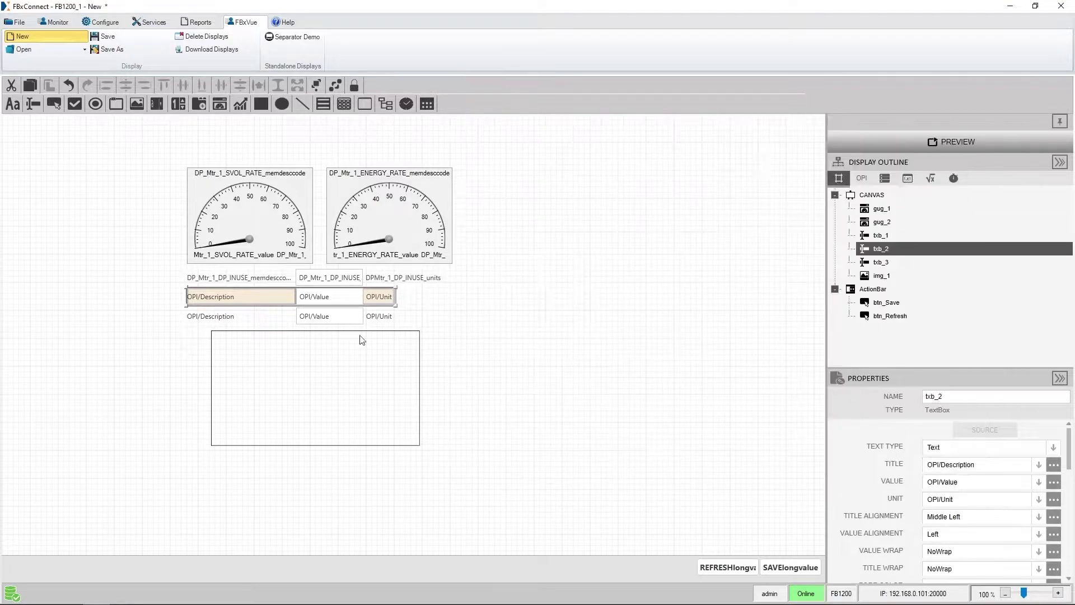
- Bind the third text box to Flowing Temperature In Use
{"action": "left_click", "coordinate": [337, 317]}
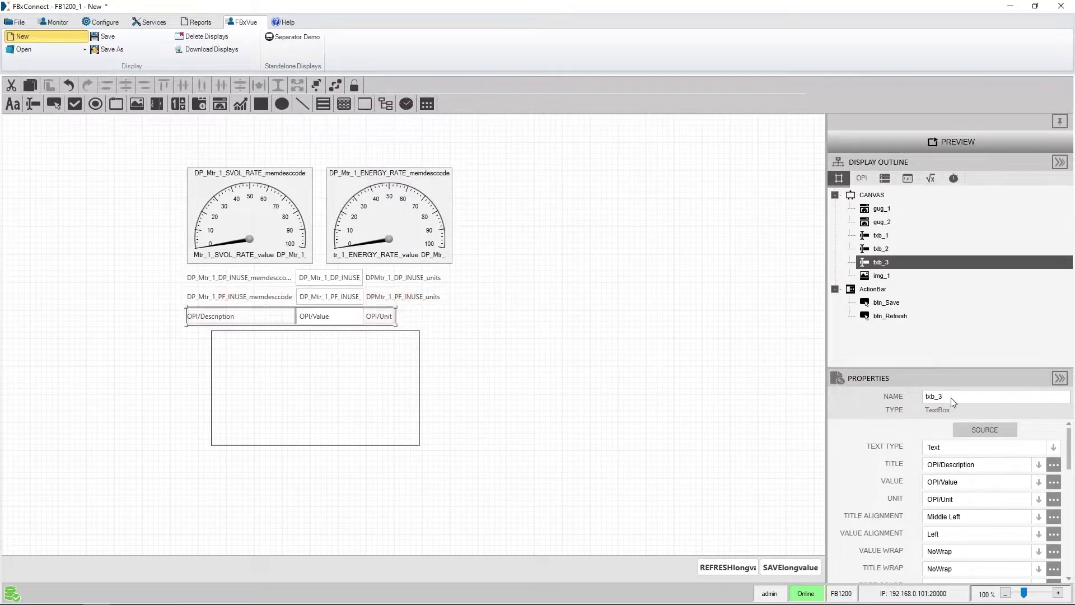
{"action": "left_click", "coordinate": [980, 429]}
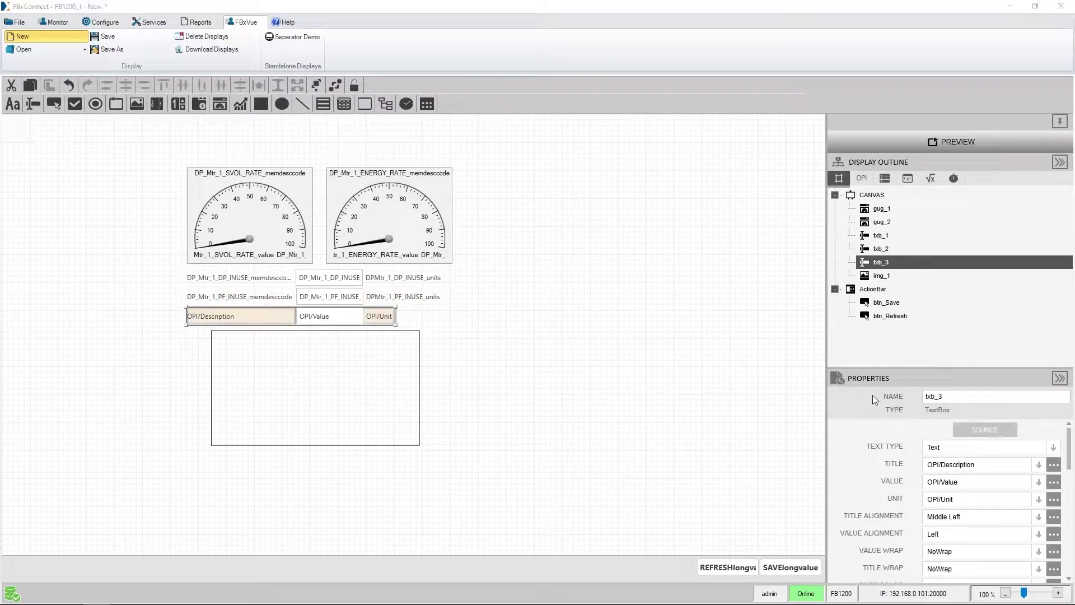
{"action": "left_click", "coordinate": [838, 430]}
{"action": "left_click", "coordinate": [689, 489]}
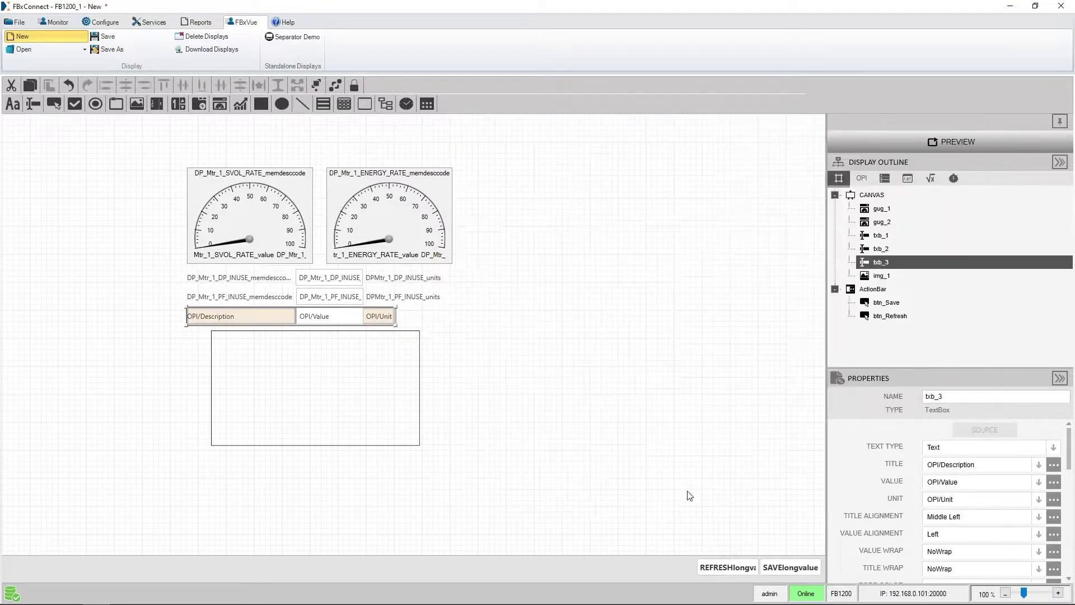
- Set the image box's source to Emerson Logo.png from the CommonDisplays Images folder
{"action": "left_click", "coordinate": [368, 382]}
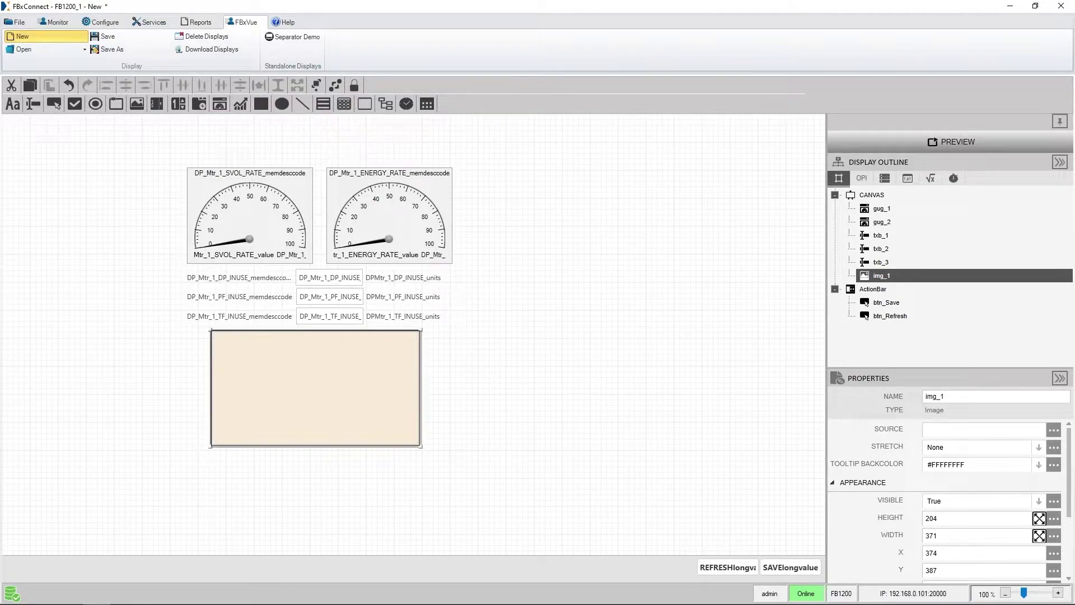
{"action": "left_click", "coordinate": [1054, 430]}
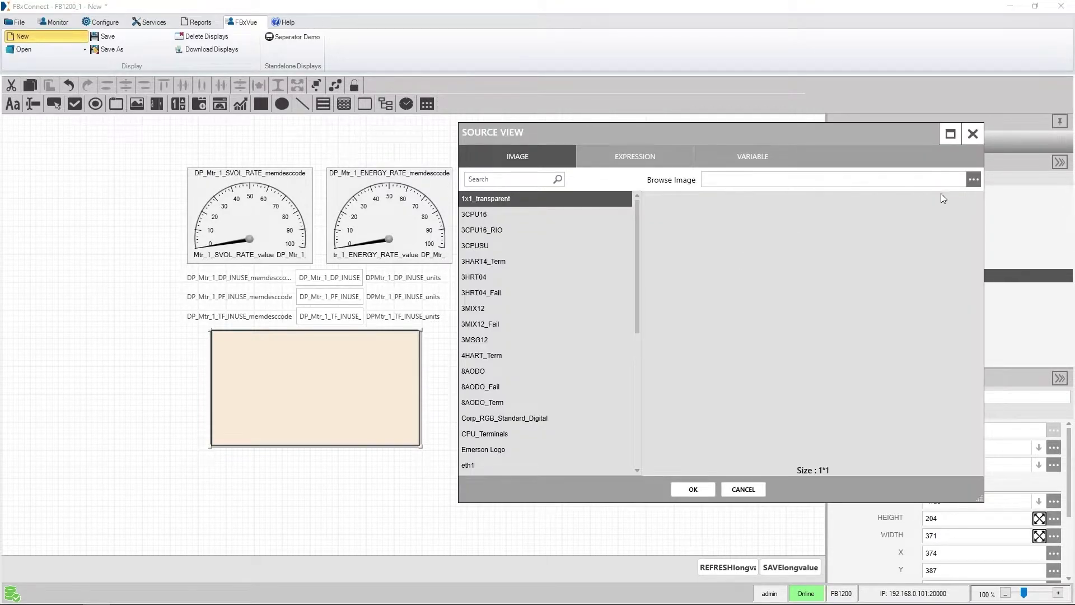
{"action": "left_click", "coordinate": [968, 184]}
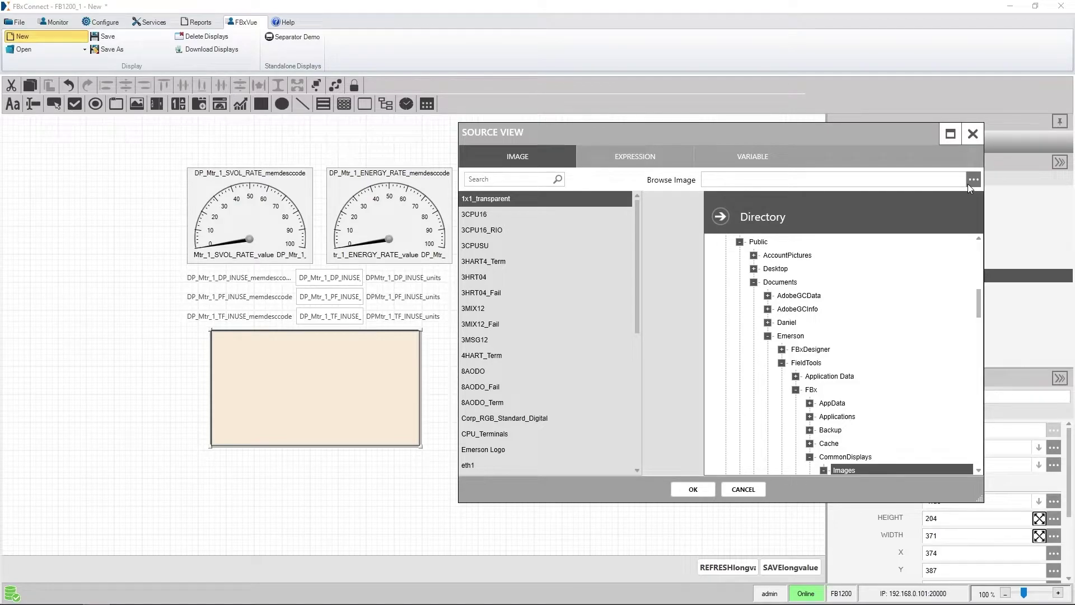
{"action": "left_click", "coordinate": [969, 184]}
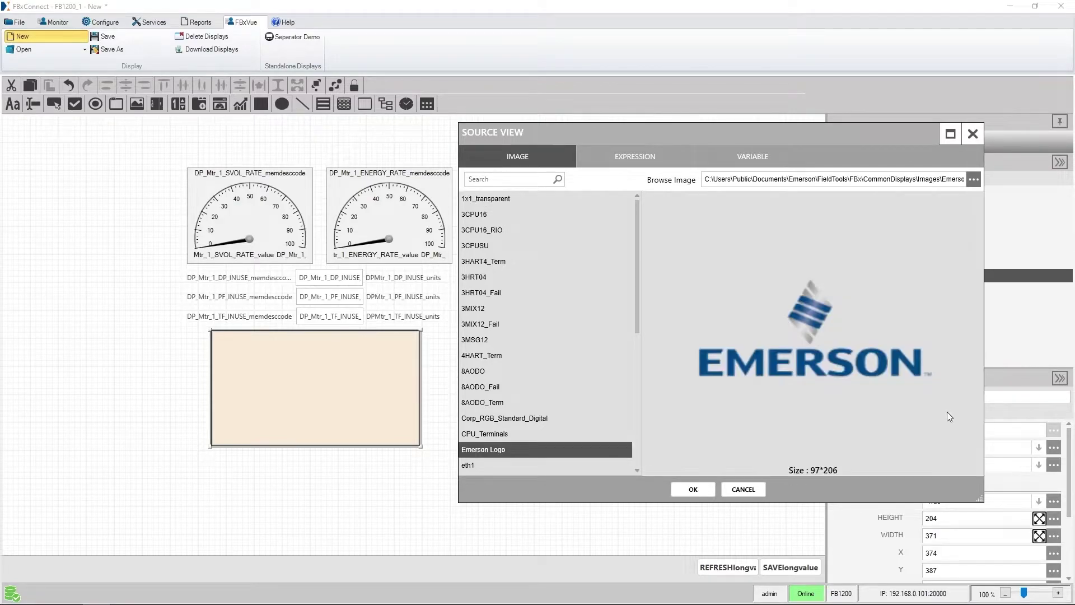
{"action": "left_click", "coordinate": [692, 489]}
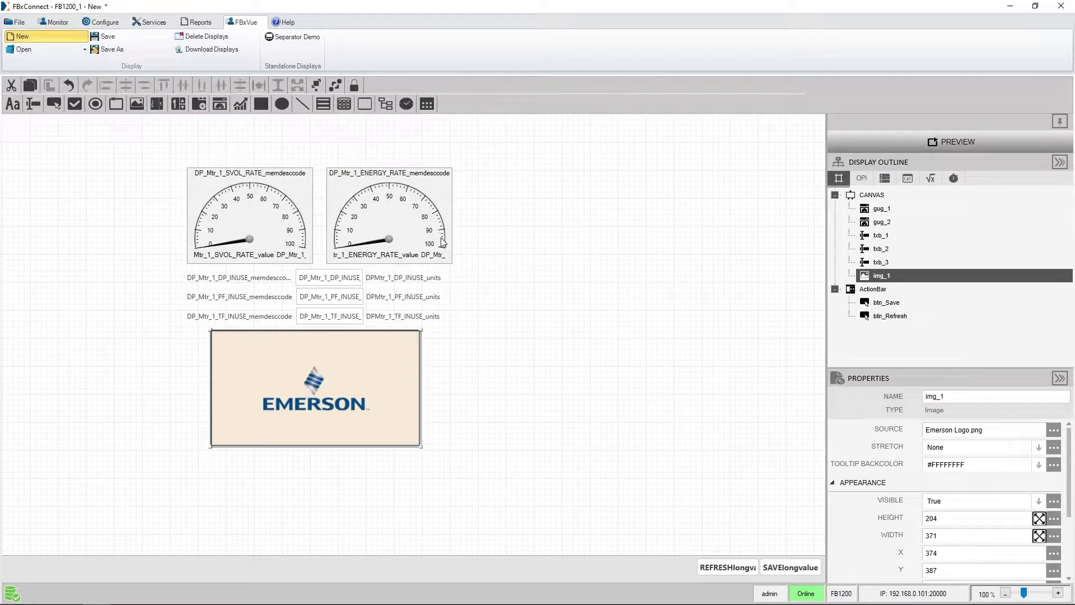
- Preview the display live and inspect the gauges' tag and error information
{"action": "left_click", "coordinate": [946, 146]}
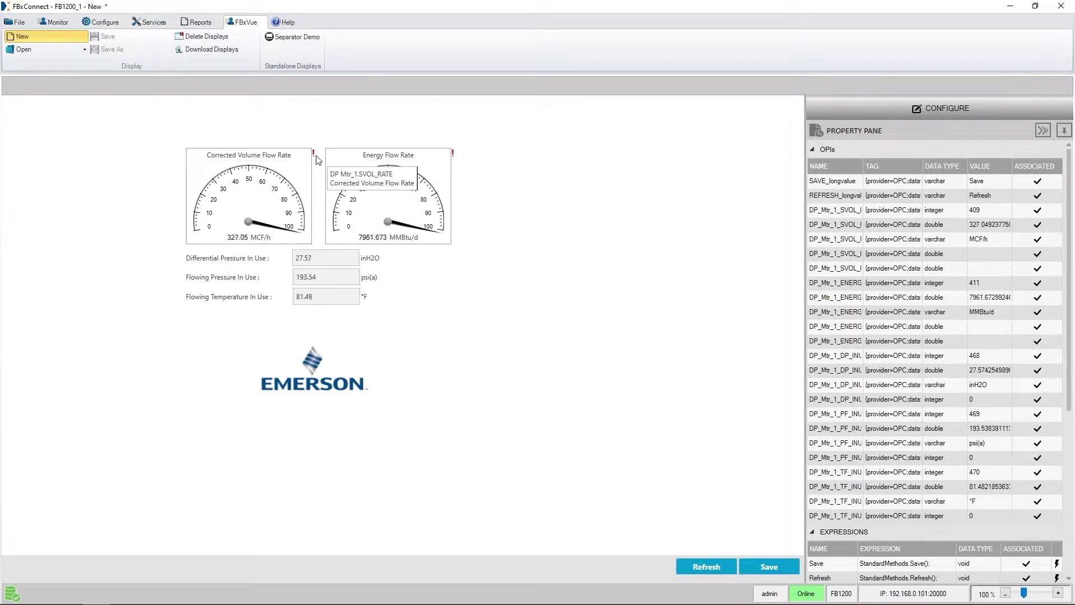
{"action": "mouse_move", "coordinate": [317, 160]}
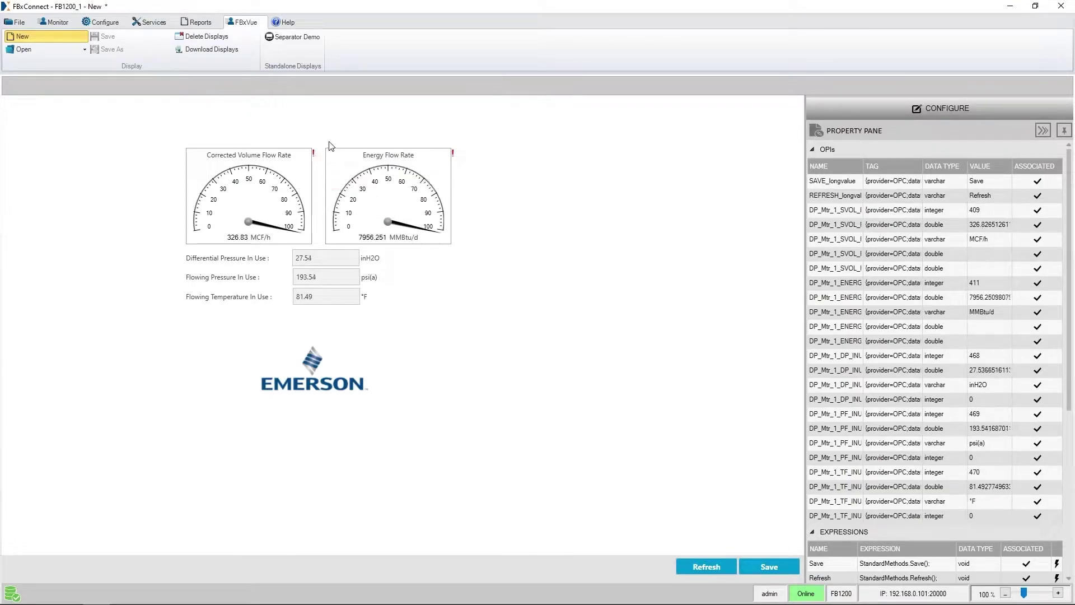
- Set the left gauge's scale to minimum 0 and maximum 1000
{"action": "mouse_move", "coordinate": [453, 154]}
{"action": "left_click", "coordinate": [834, 114]}
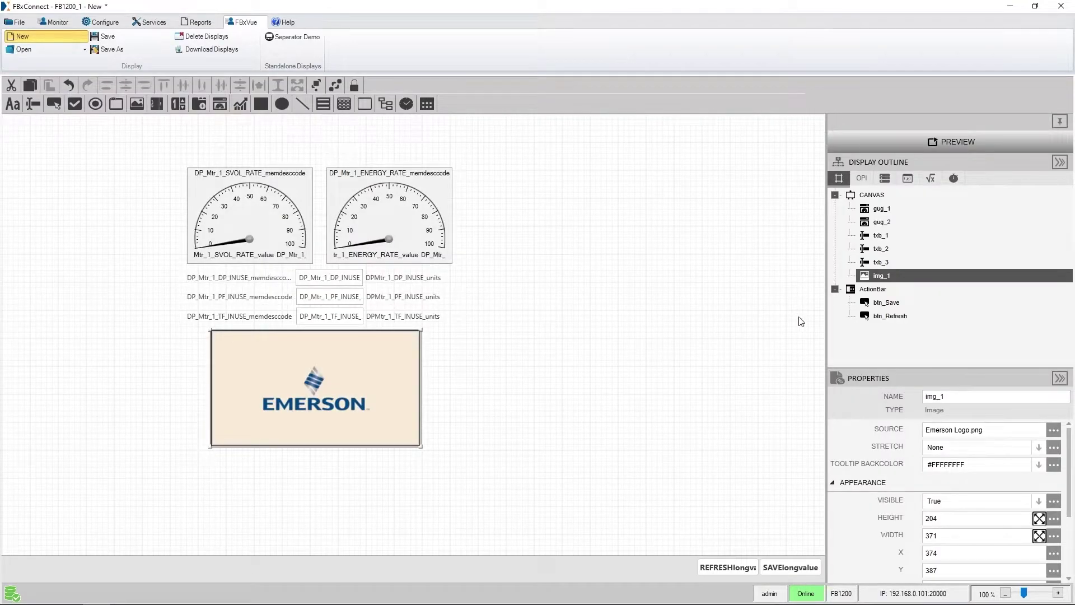
{"action": "left_click", "coordinate": [291, 218]}
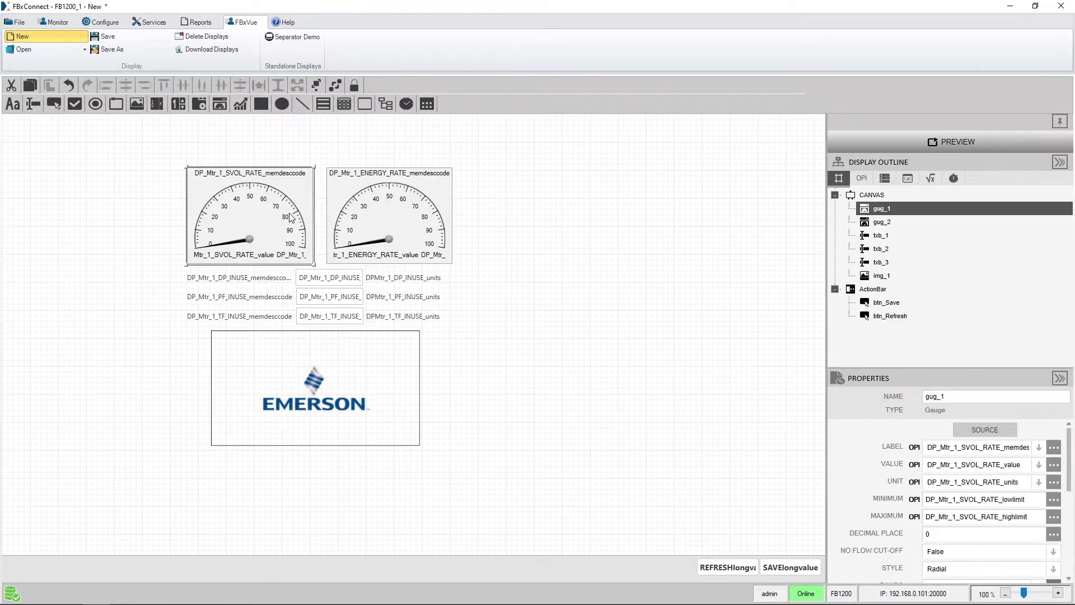
{"action": "double_click", "coordinate": [979, 502]}
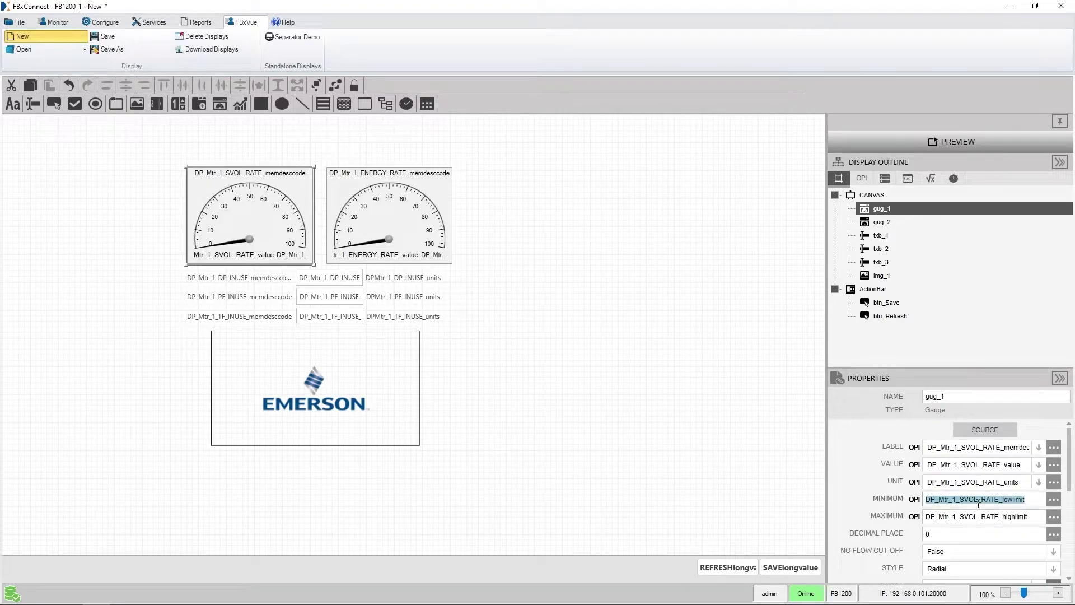
{"action": "type", "text": "0"}
{"action": "double_click", "coordinate": [975, 516]}
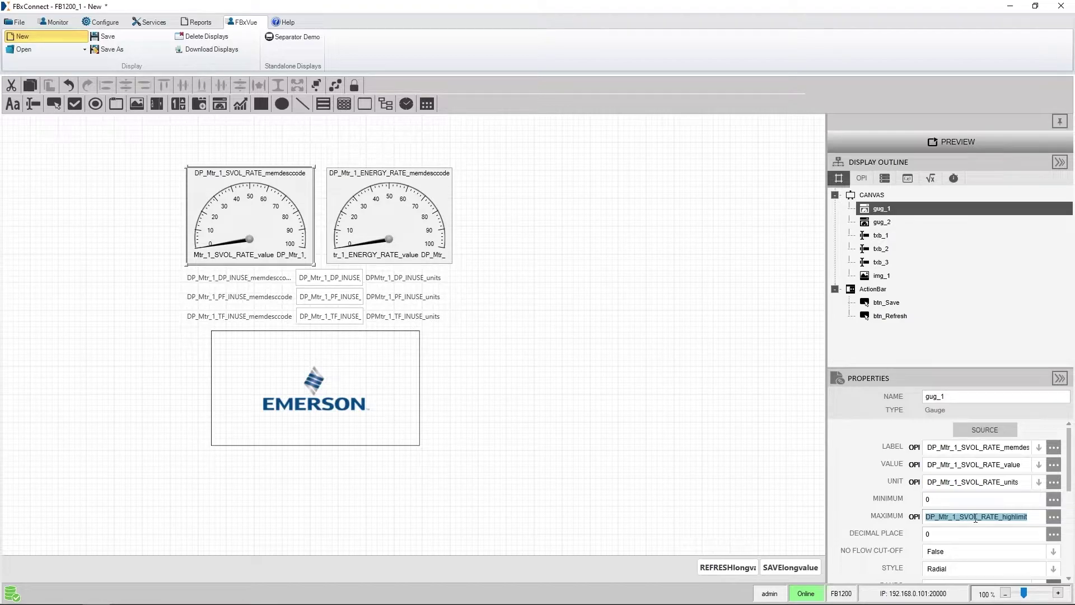
{"action": "type", "text": "1000"}
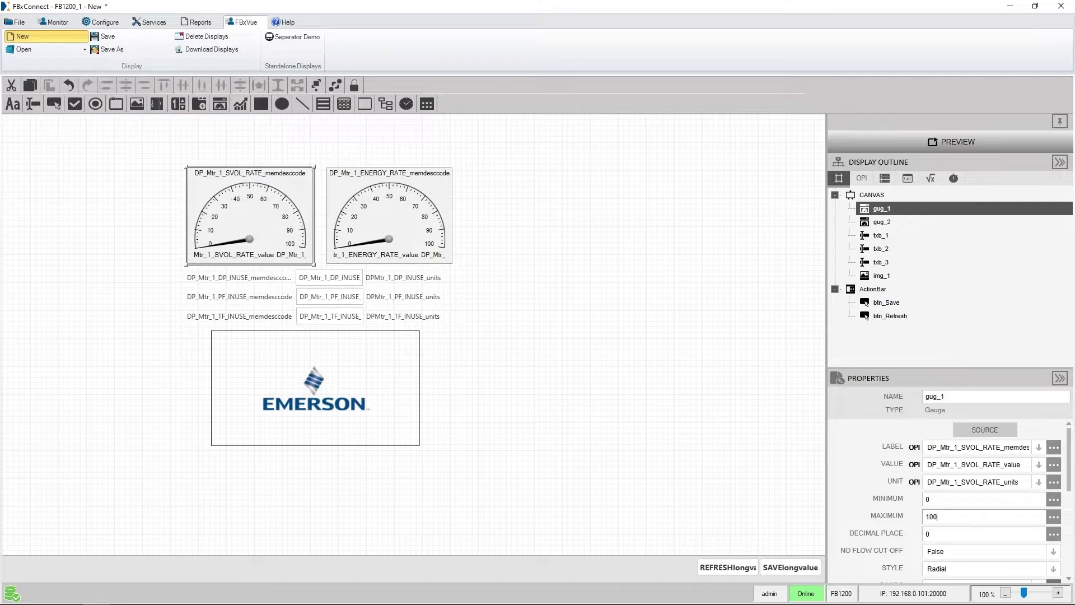
- Set the right gauge's scale to minimum 0 and maximum 10000
{"action": "left_click", "coordinate": [431, 241]}
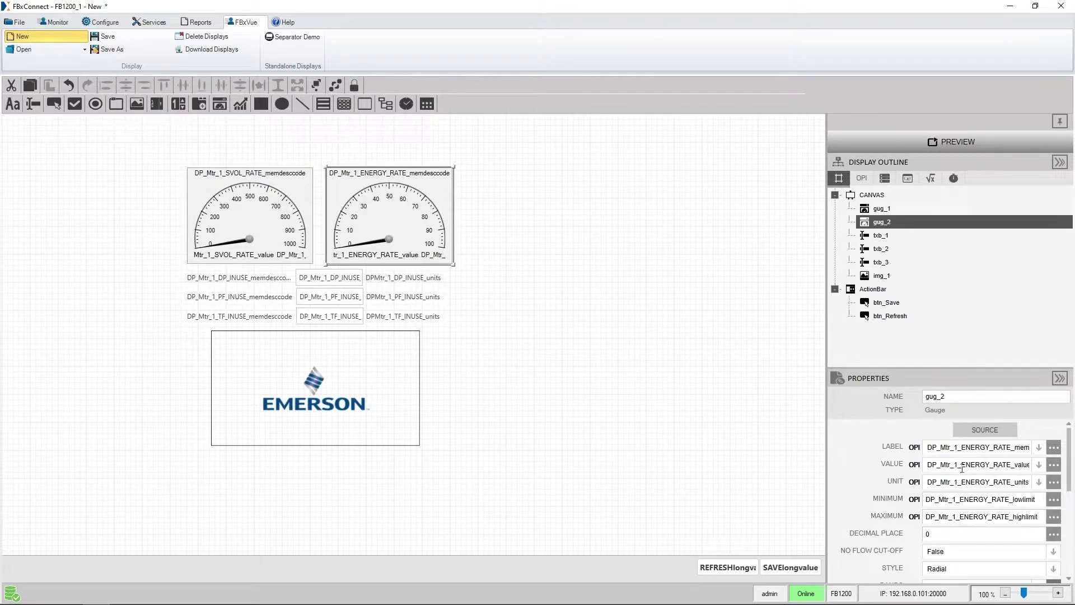
{"action": "double_click", "coordinate": [959, 499]}
{"action": "type", "text": "0"}
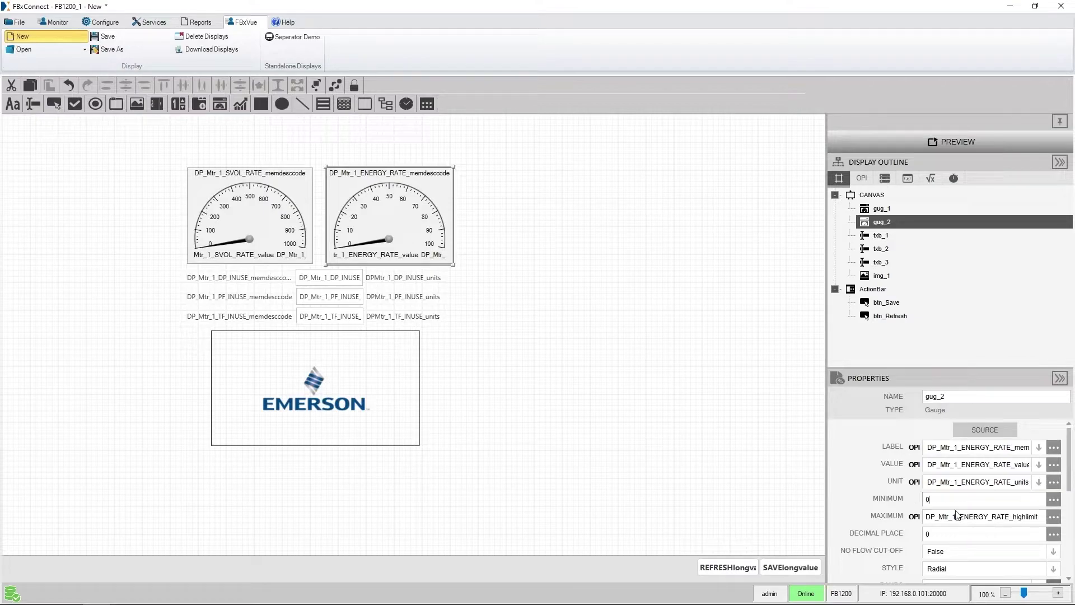
{"action": "double_click", "coordinate": [958, 515]}
{"action": "type", "text": "10000"}
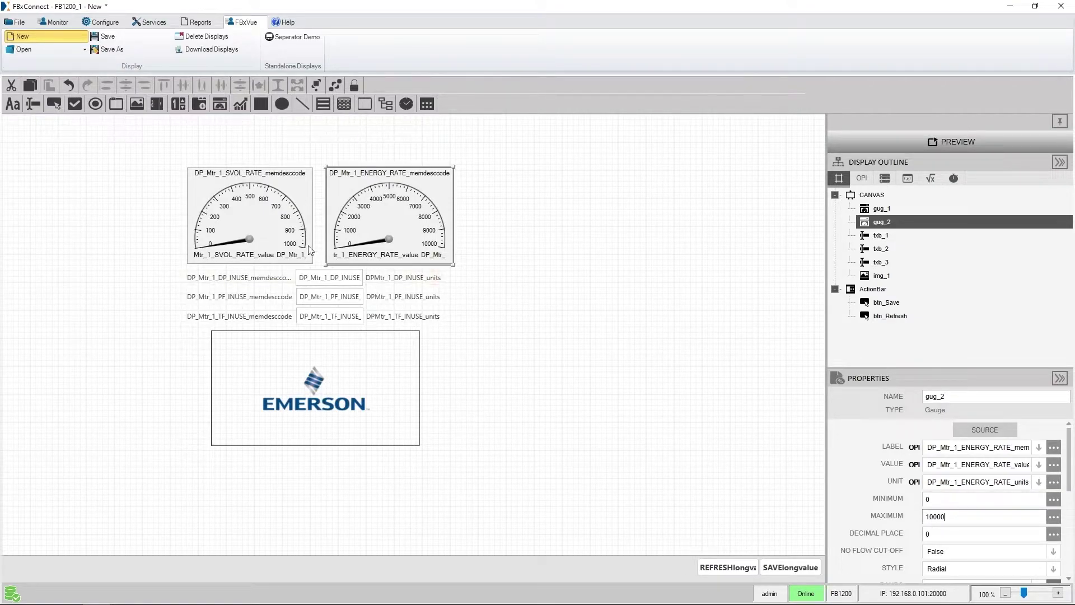
- Preview the display to see both gauges reading live on their new scales
{"action": "left_click", "coordinate": [882, 139]}
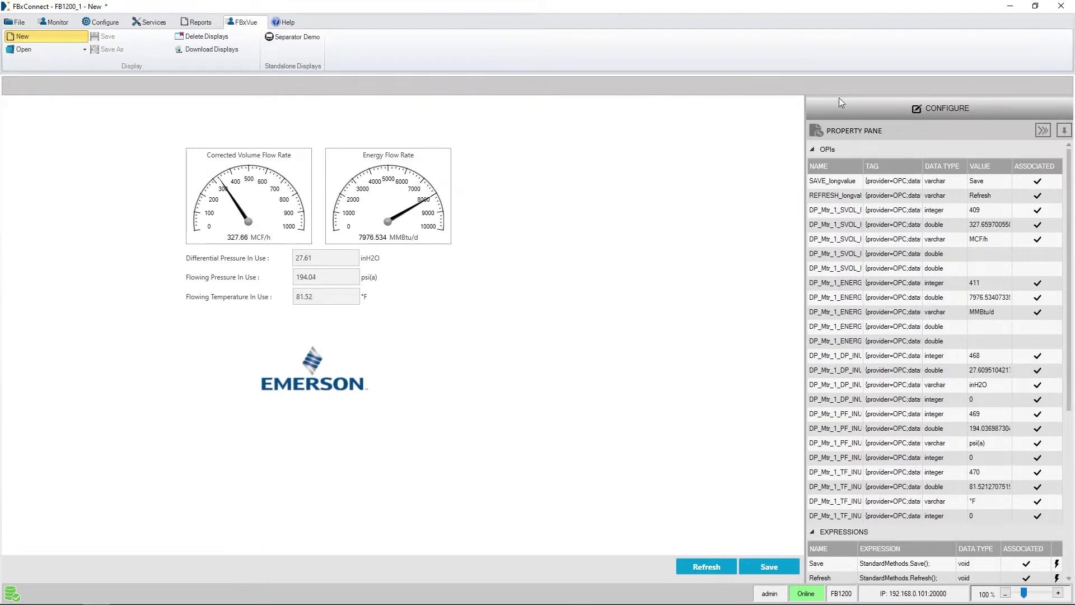
- Give the left gauge three colour bands
{"action": "left_click", "coordinate": [860, 111]}
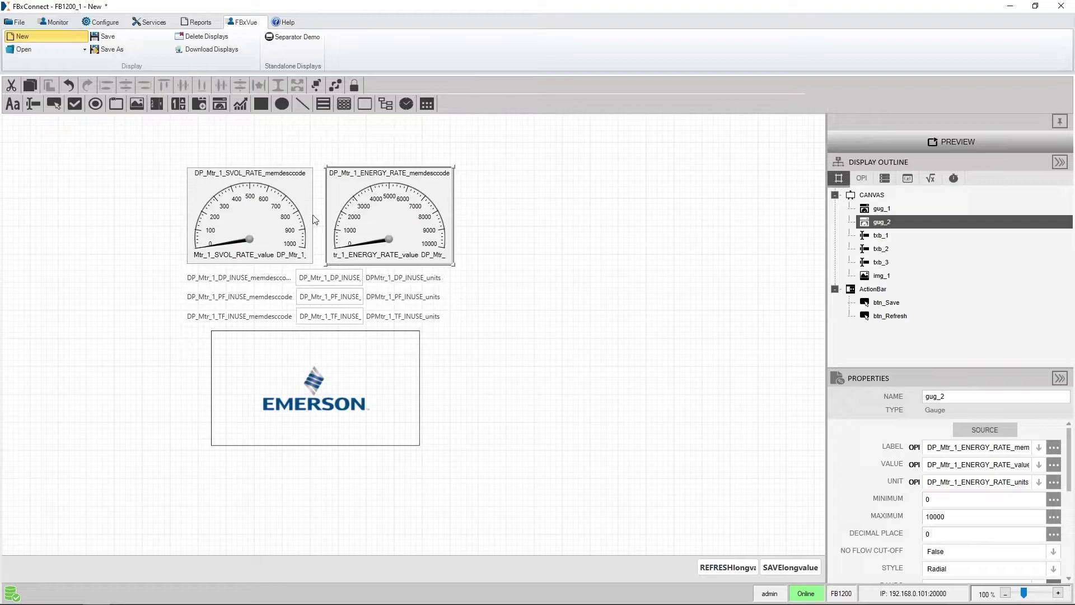
{"action": "left_click", "coordinate": [306, 219]}
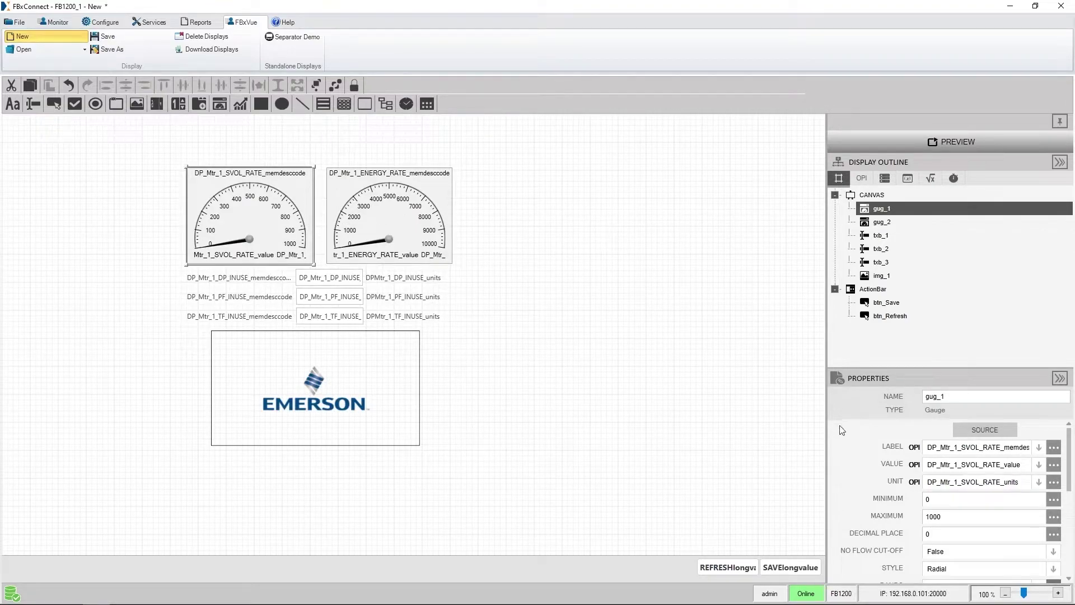
{"action": "scroll", "coordinate": [913, 448], "scroll_direction": "down", "scroll_amount": 3}
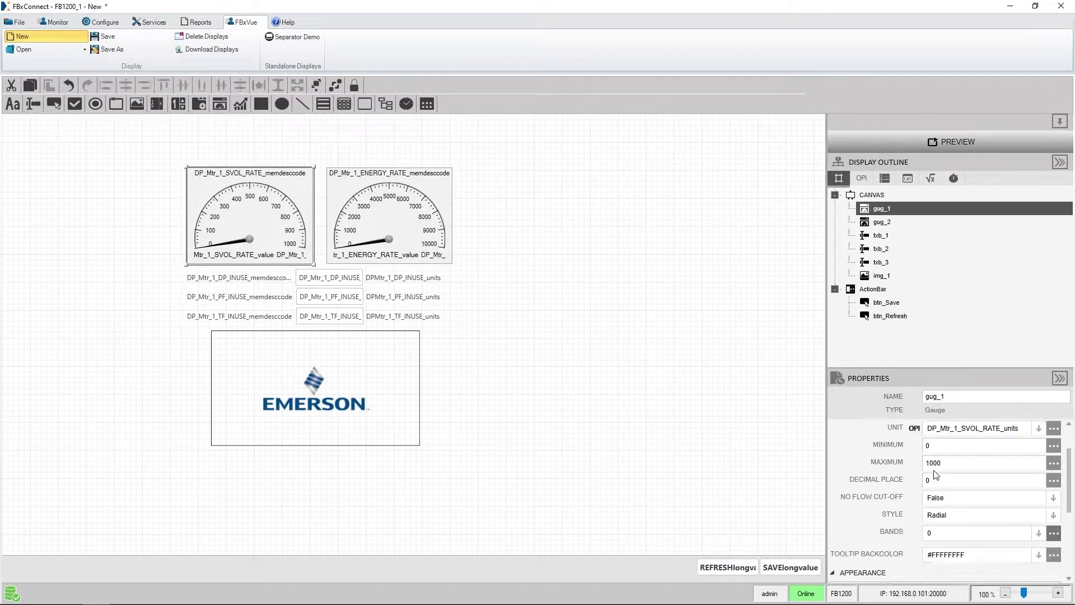
{"action": "left_click", "coordinate": [1032, 508]}
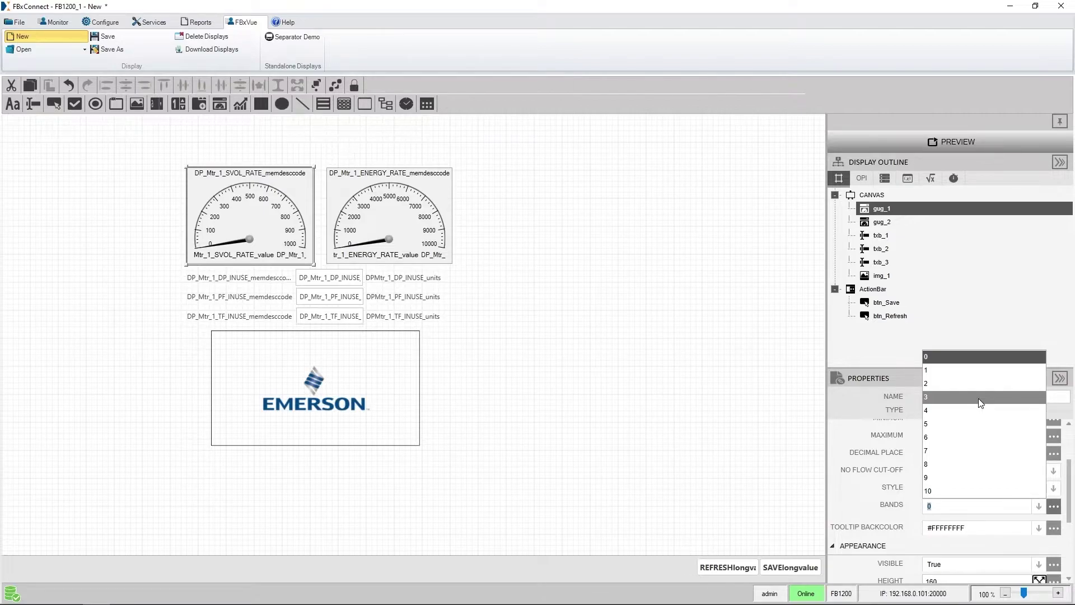
{"action": "left_click", "coordinate": [978, 399]}
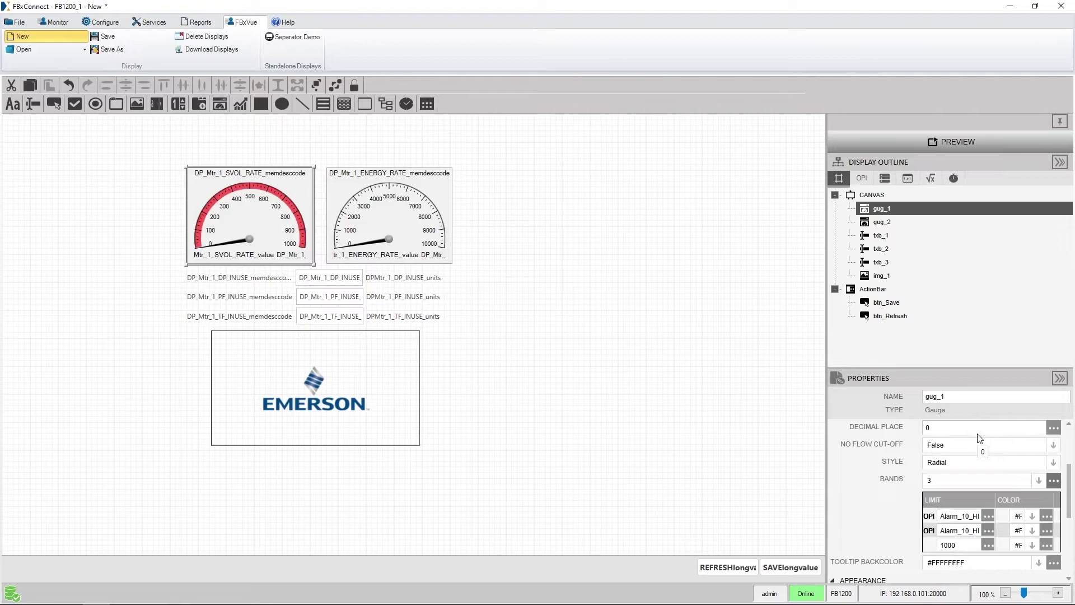
- Link the second band's limit to the High High Alarm Limit
{"action": "left_click", "coordinate": [988, 529]}
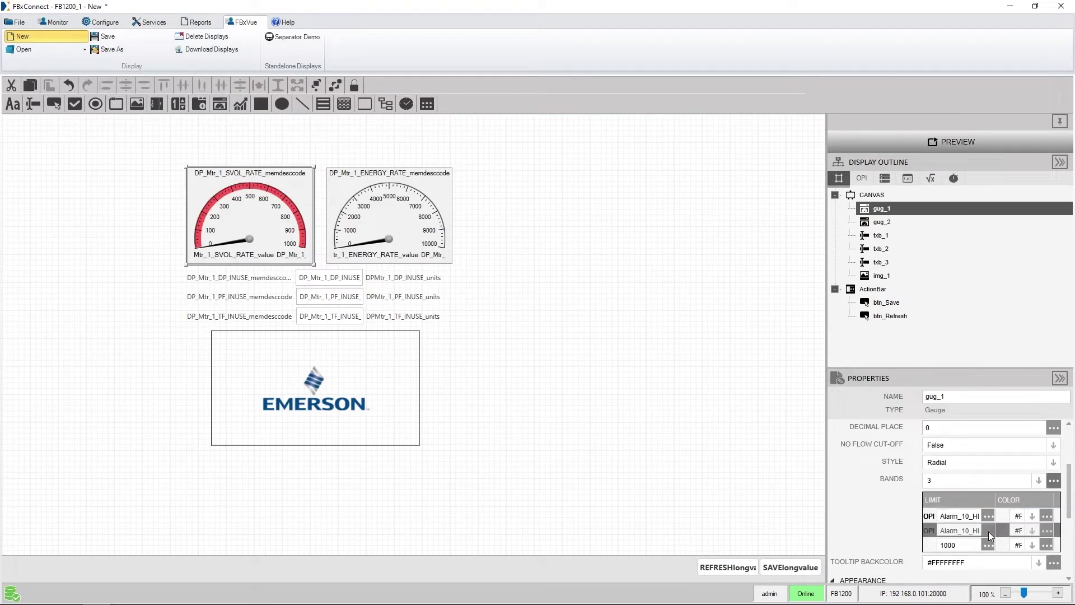
{"action": "left_click", "coordinate": [989, 531]}
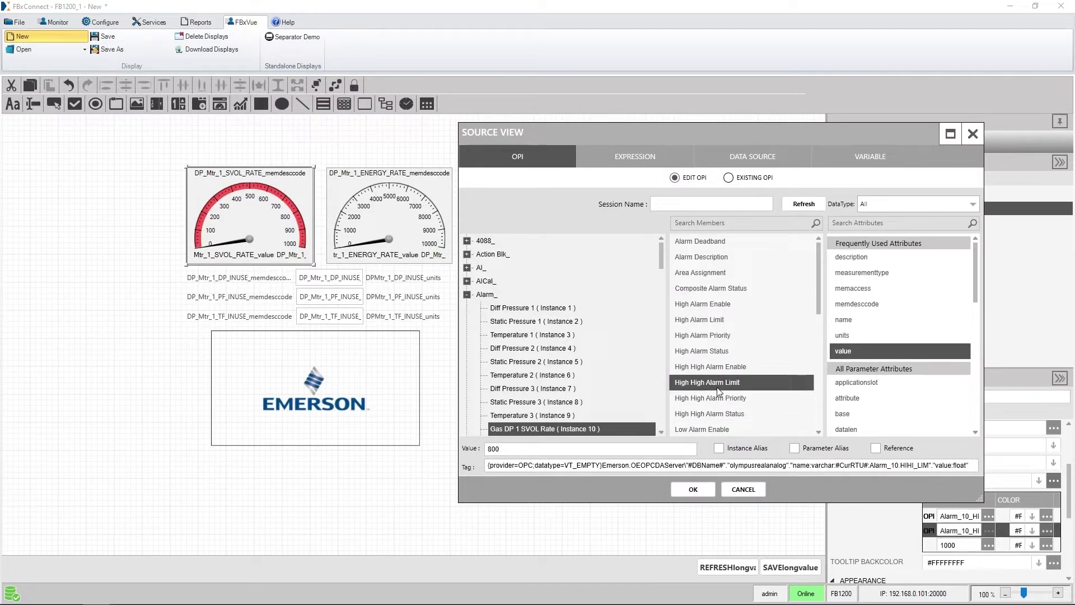
{"action": "left_click", "coordinate": [693, 489]}
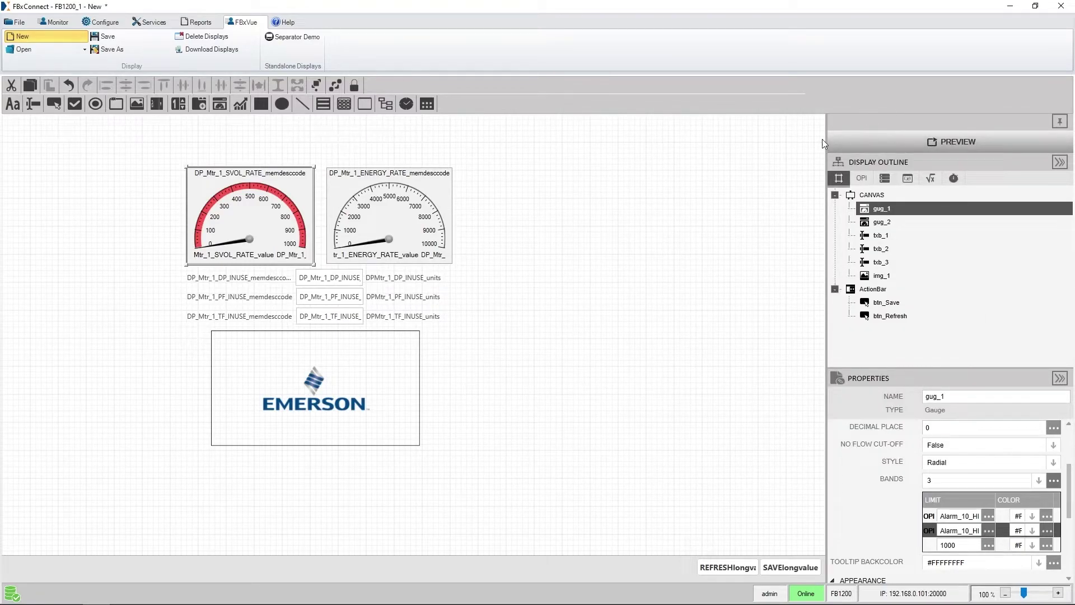
{"action": "left_click", "coordinate": [852, 138]}
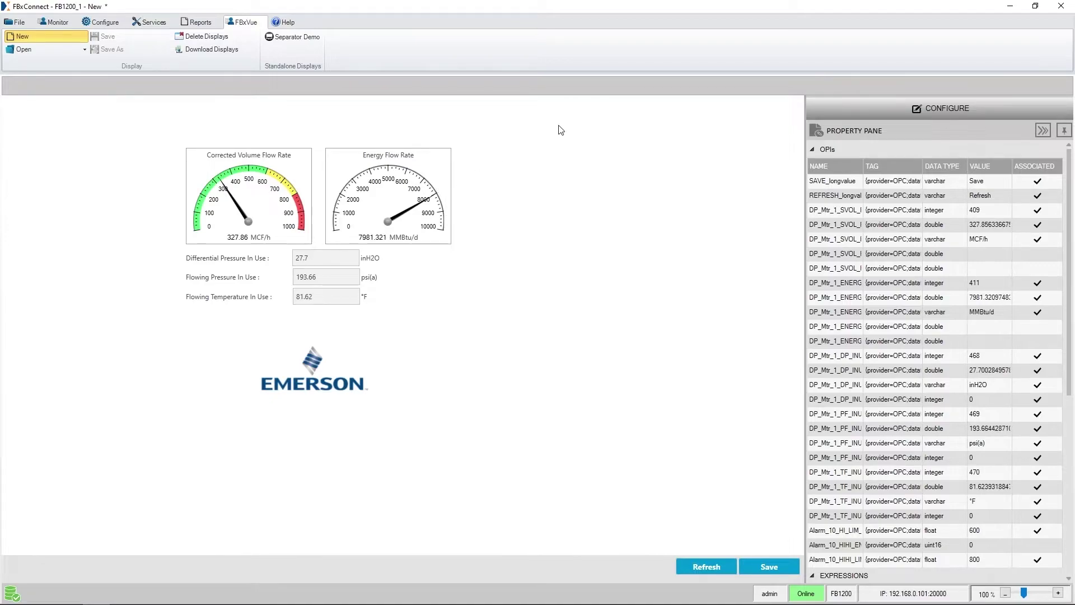
{"action": "left_click", "coordinate": [820, 115]}
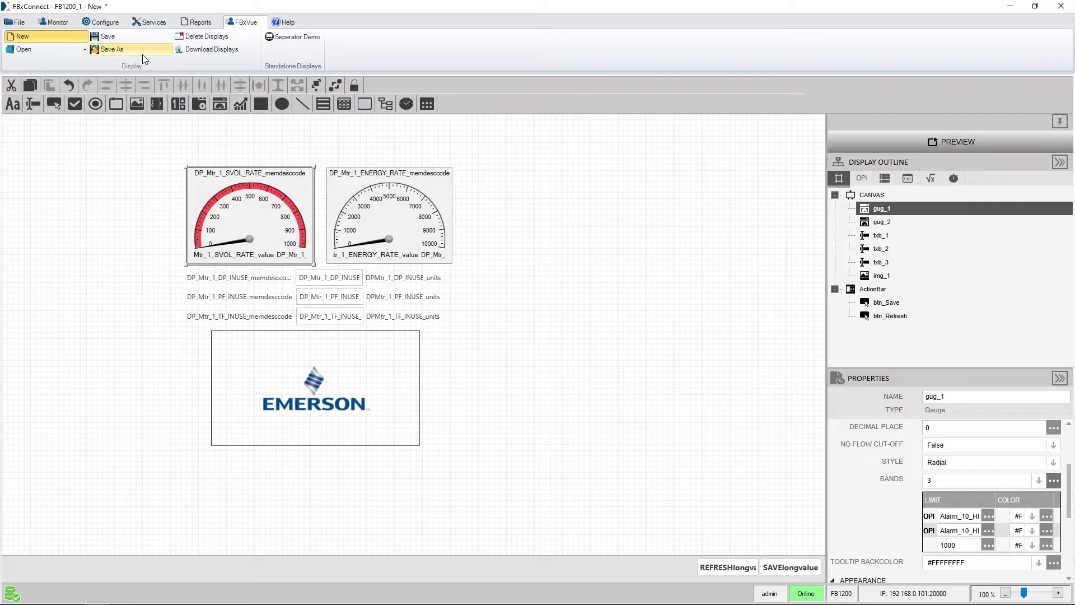
- Save the display as the standalone display 'Demo'
{"action": "left_click", "coordinate": [142, 55]}
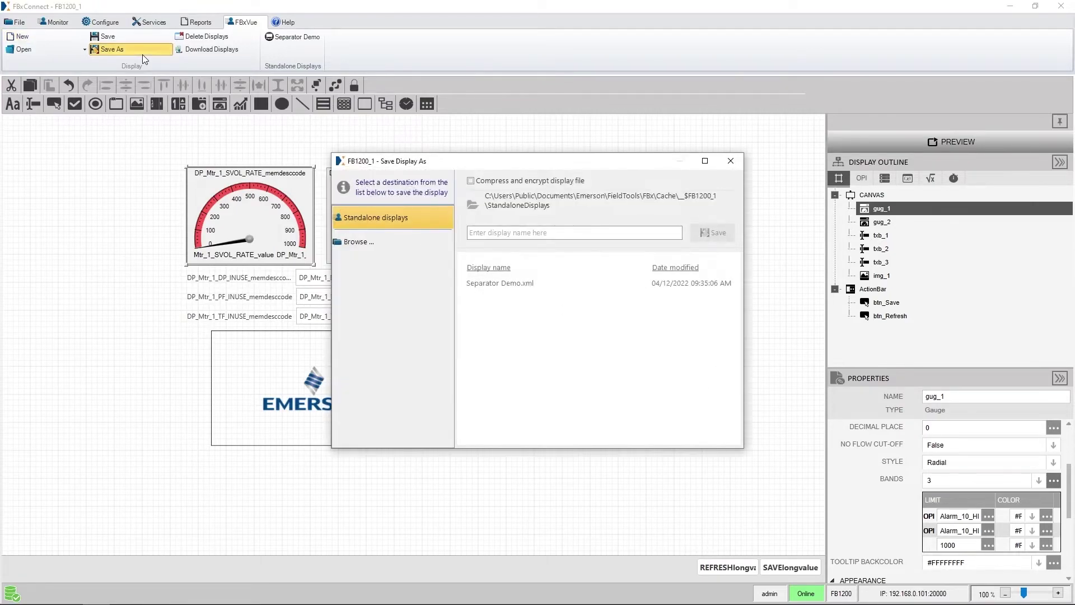
{"action": "left_click", "coordinate": [493, 234]}
{"action": "type", "text": "Demo"}
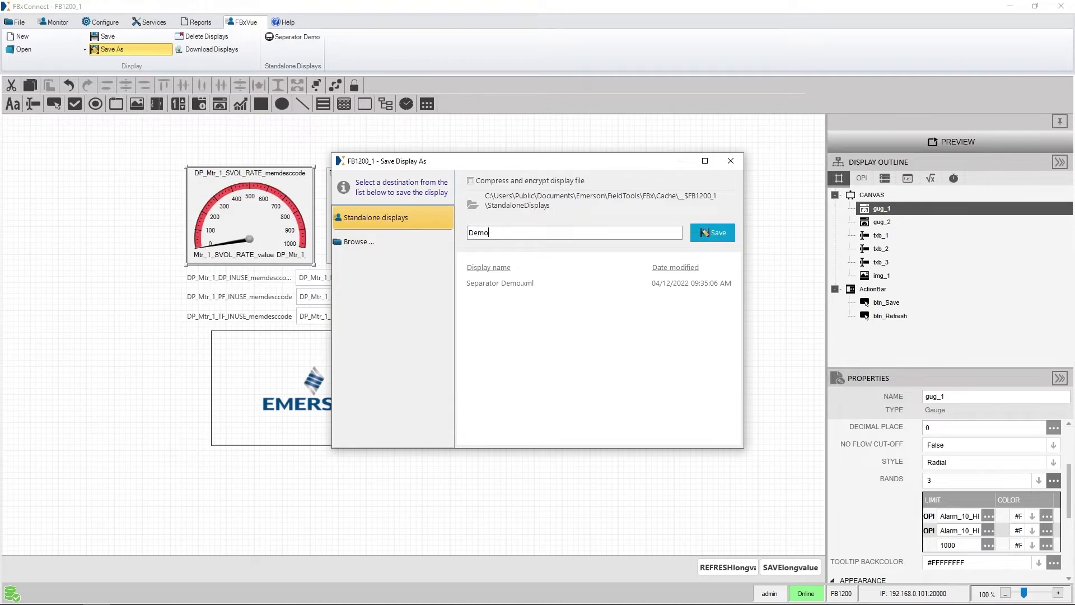
{"action": "left_click", "coordinate": [712, 233]}
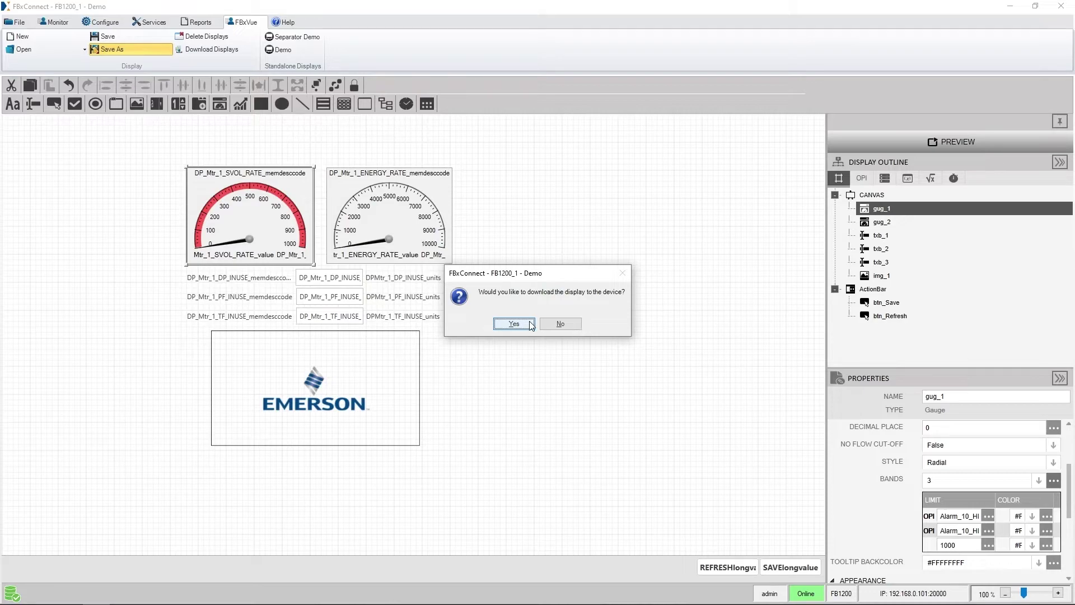
- Accept the prompt to download the Demo display to the device
{"action": "left_click", "coordinate": [514, 323]}
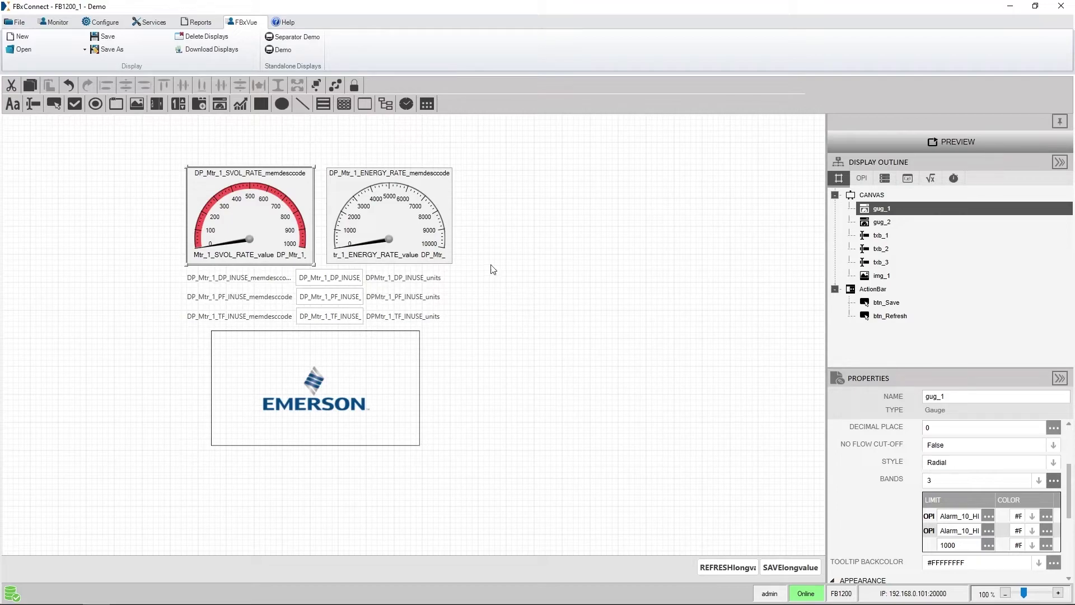
- Load the Demo standalone display with live readings, then show the Separator Demo overview
{"action": "left_click", "coordinate": [309, 53]}
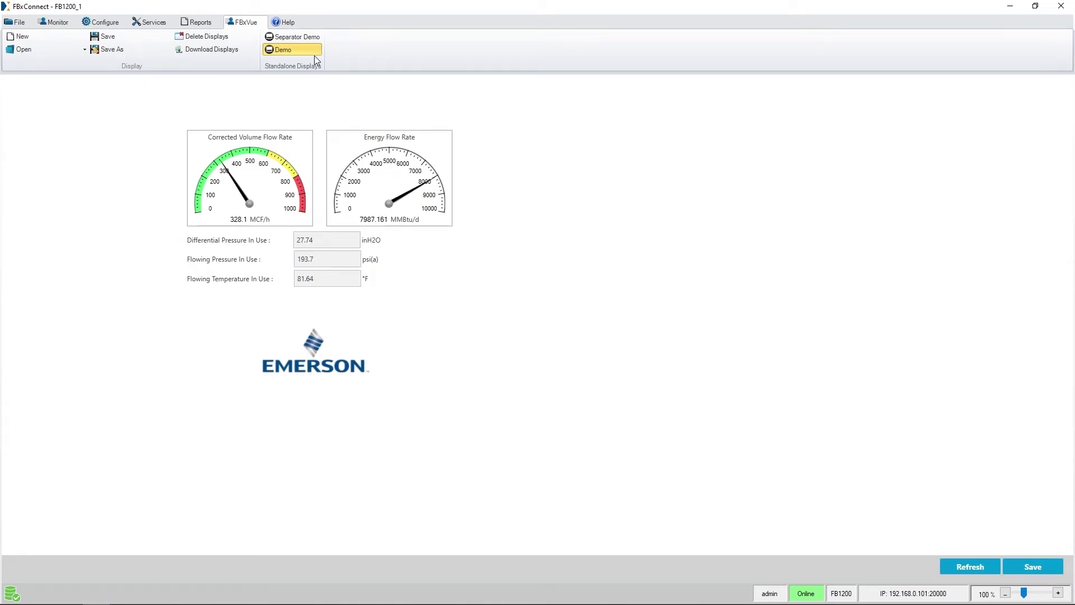
{"action": "left_click", "coordinate": [317, 41]}
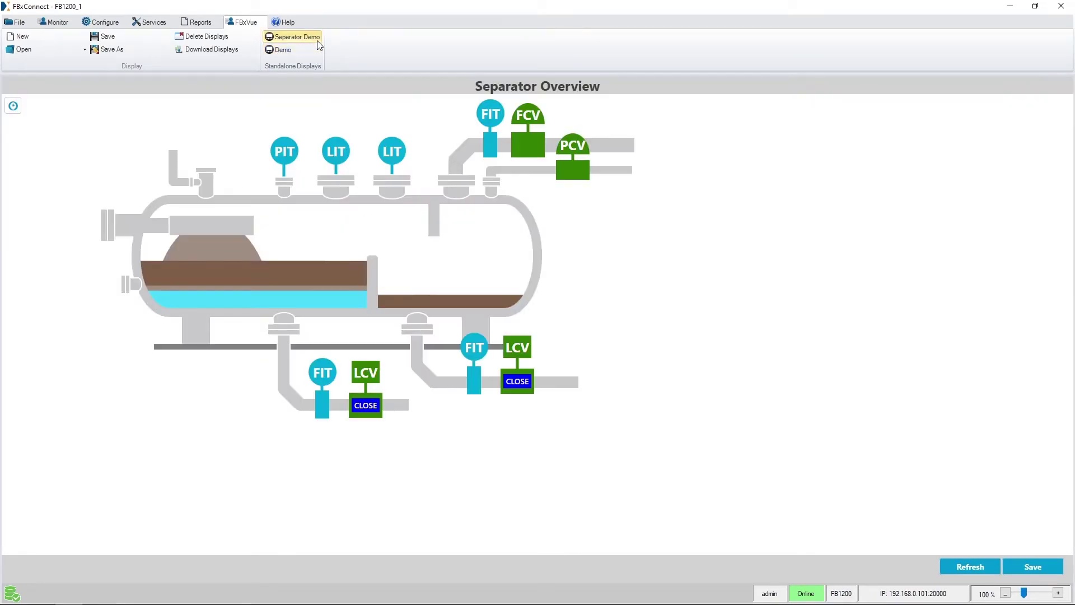